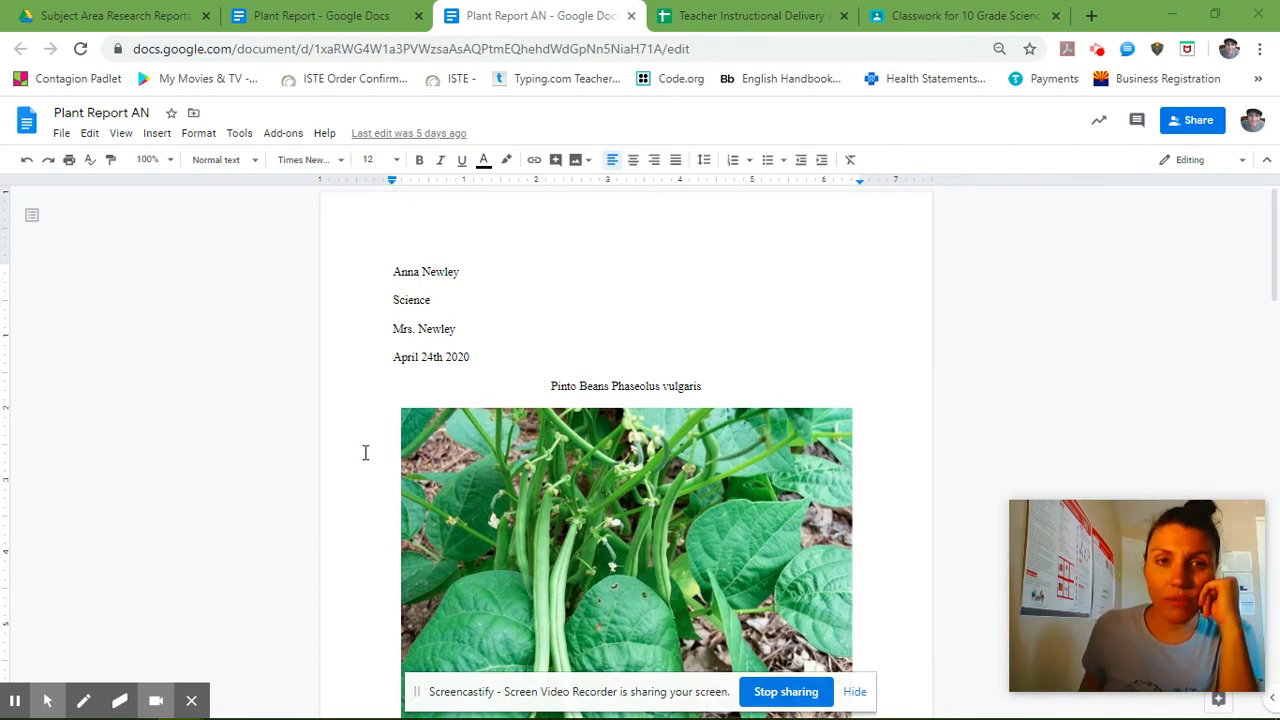
- Scroll through Plant Report AN from the title page to Figure 1 and the Work Cited list
scroll(598, 465, down, 8)
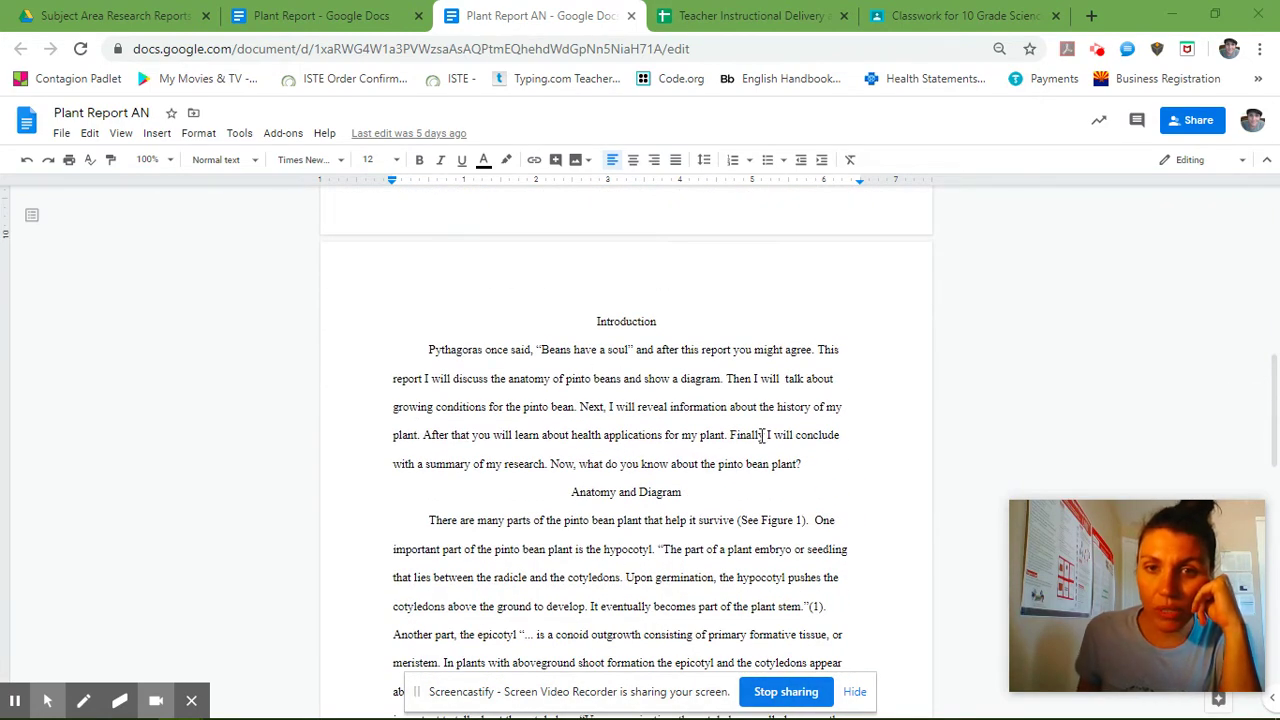
scroll(676, 353, down, 3)
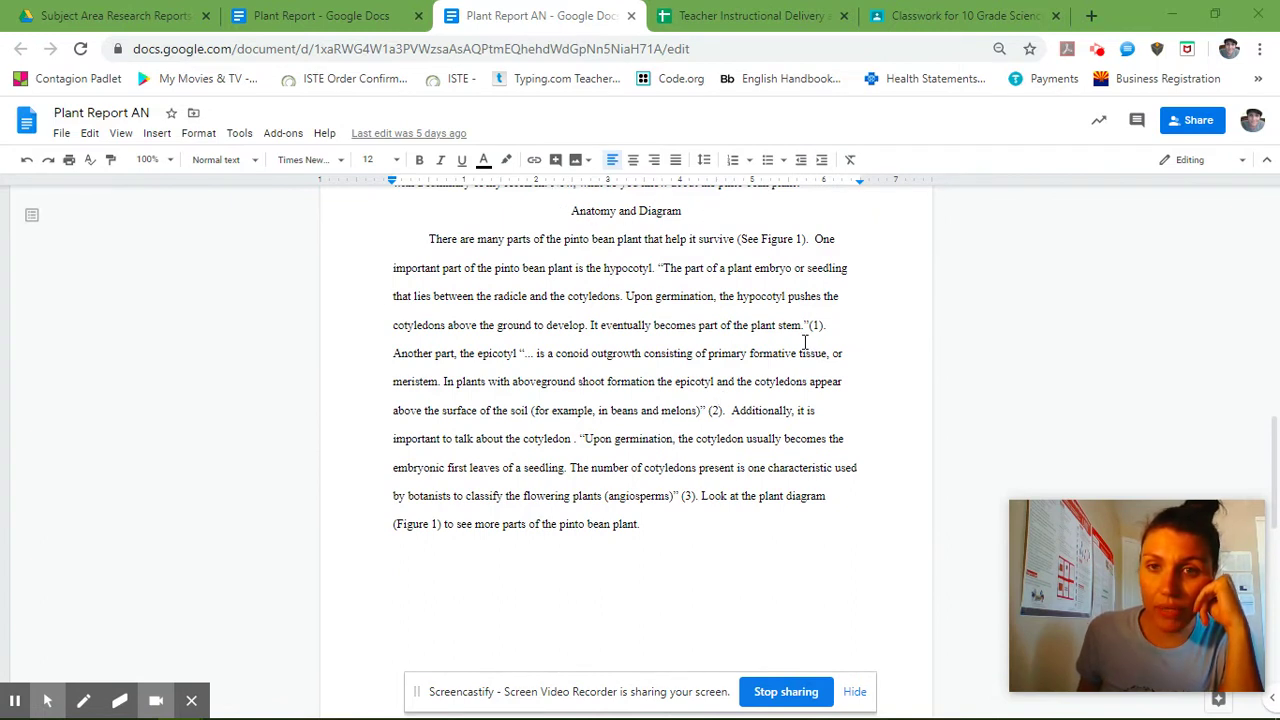
scroll(649, 509, down, 6)
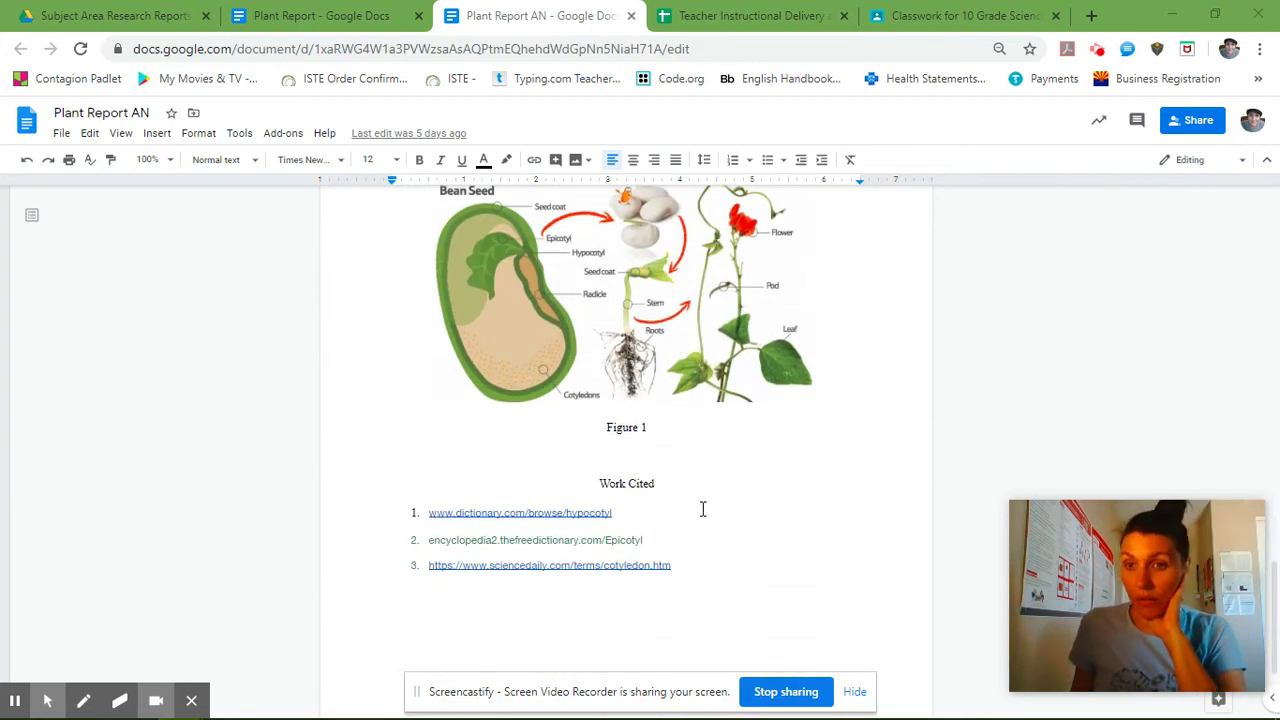
- Start a new blank line after the Figure 1 caption, then come back to Plant Report AN
click(631, 459)
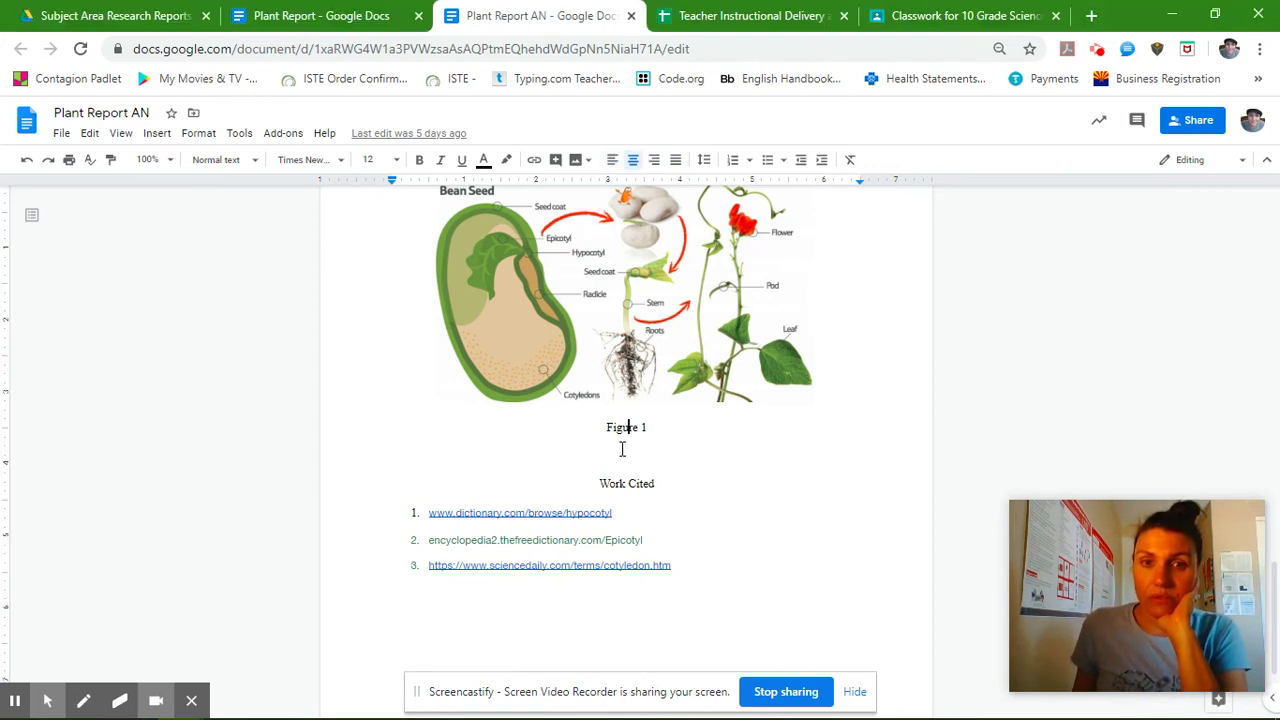
click(666, 427)
key(Return)
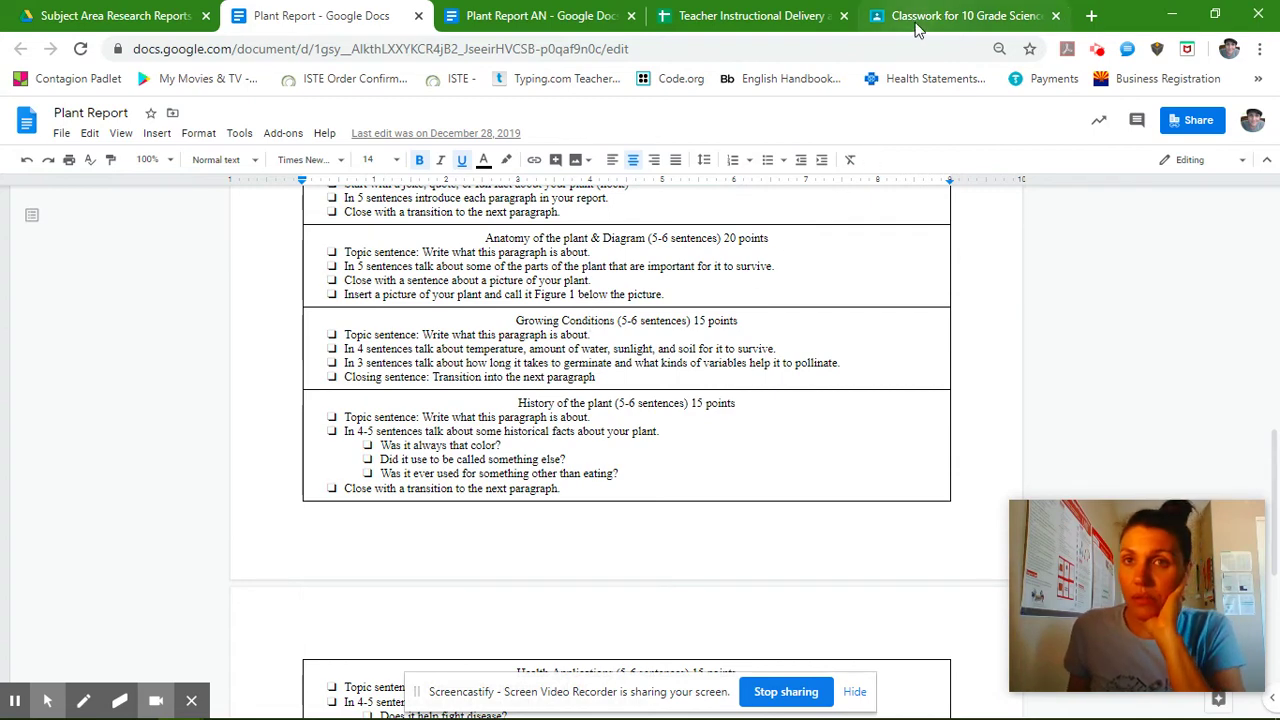
click(520, 20)
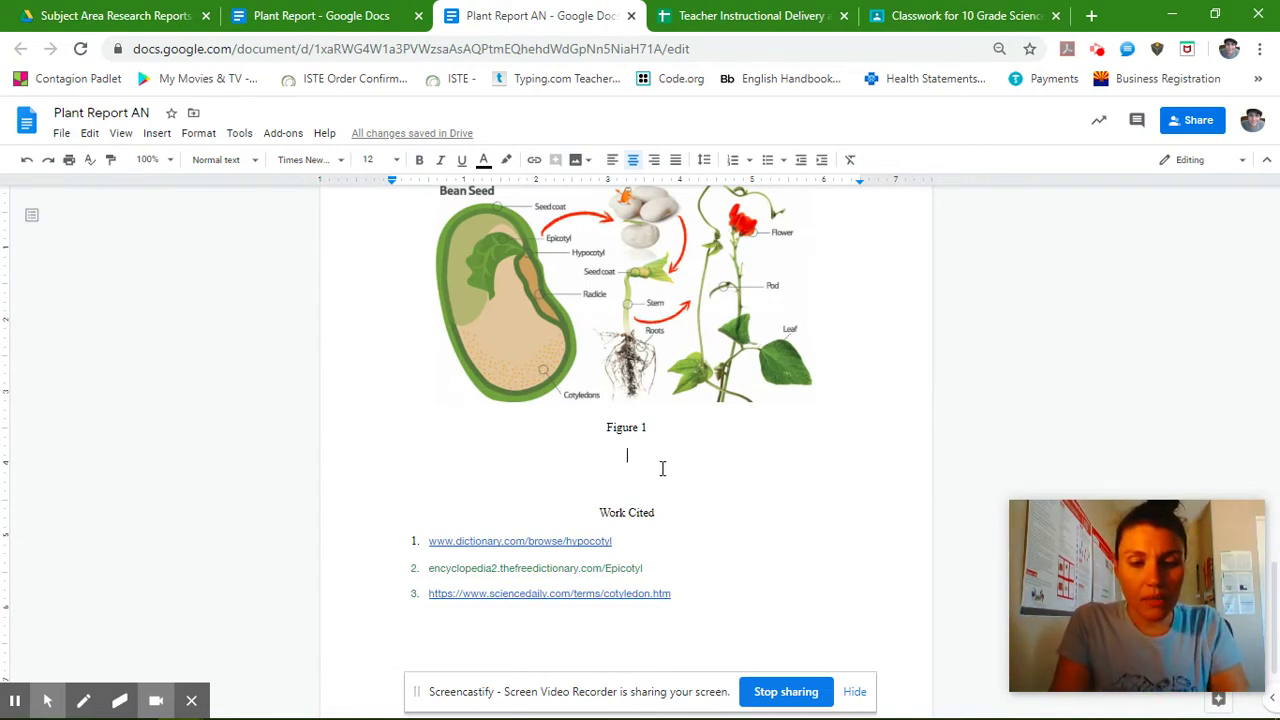
- Type the heading 'Growing Conditions for the Pinto Bean' with a left-aligned line below, checking the rubric
text(Growing )
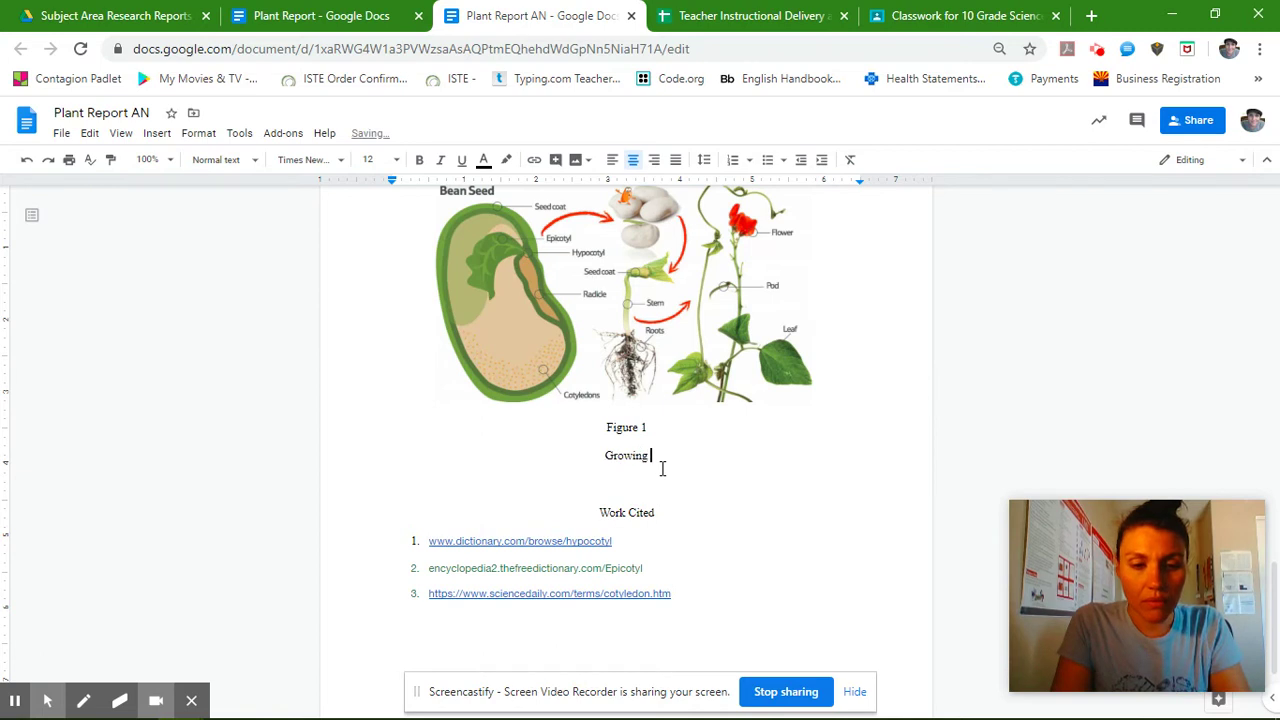
text(Condition)
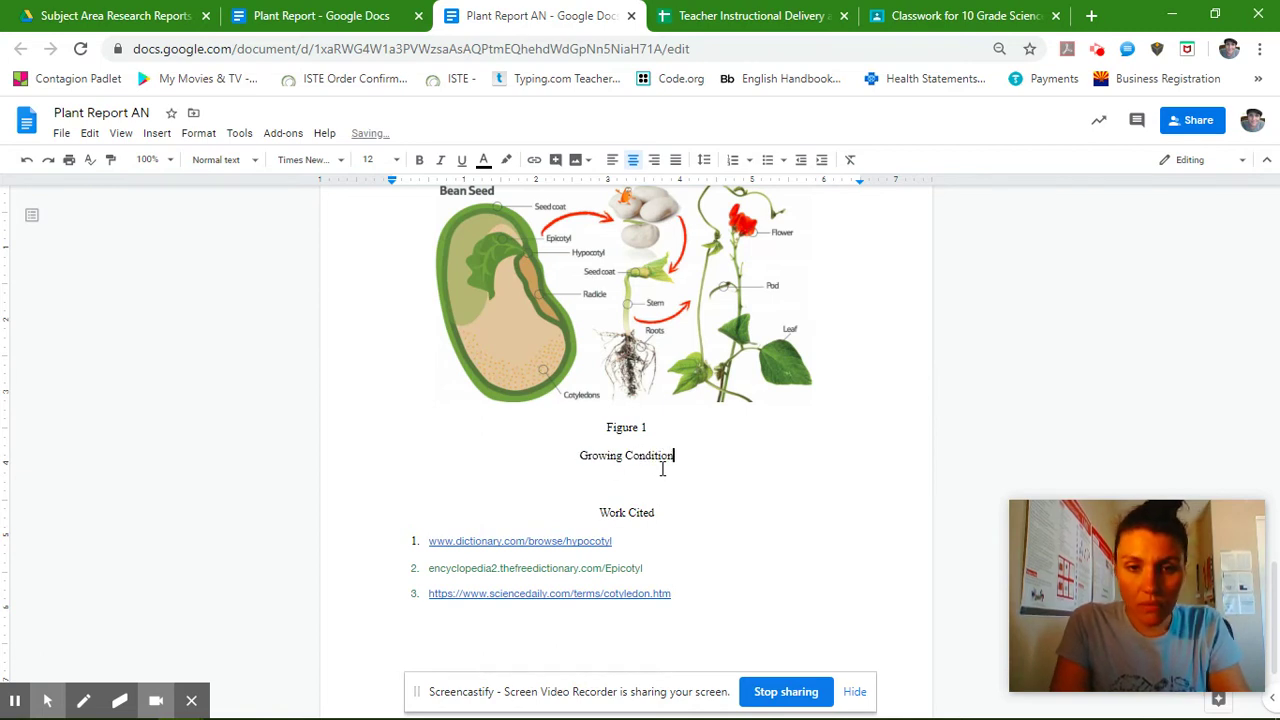
text(s fo)
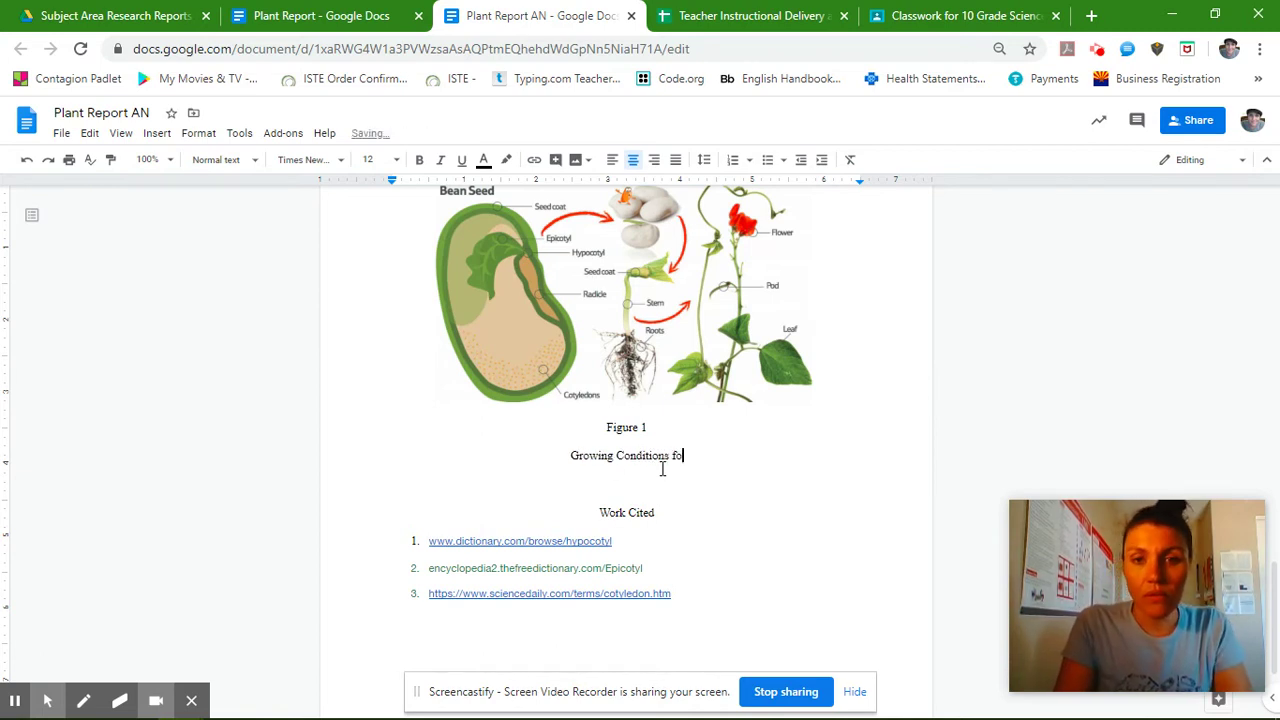
text(r the Pi)
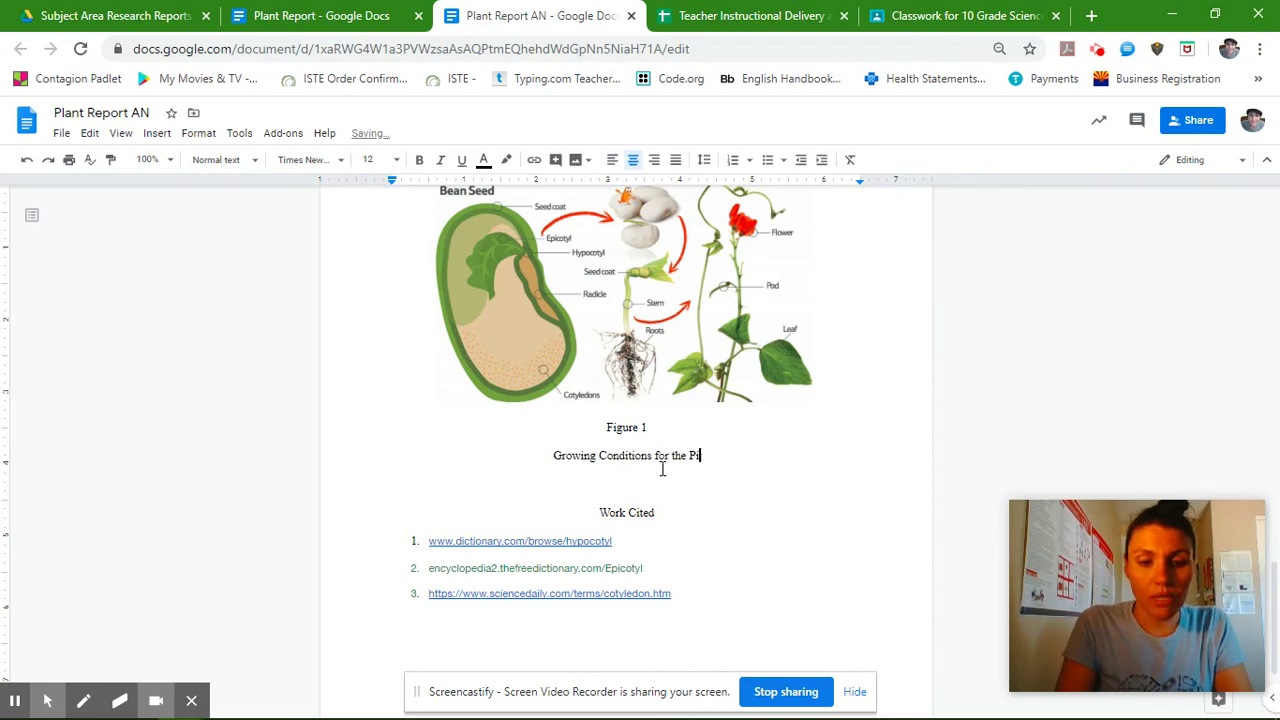
text(nto Bean)
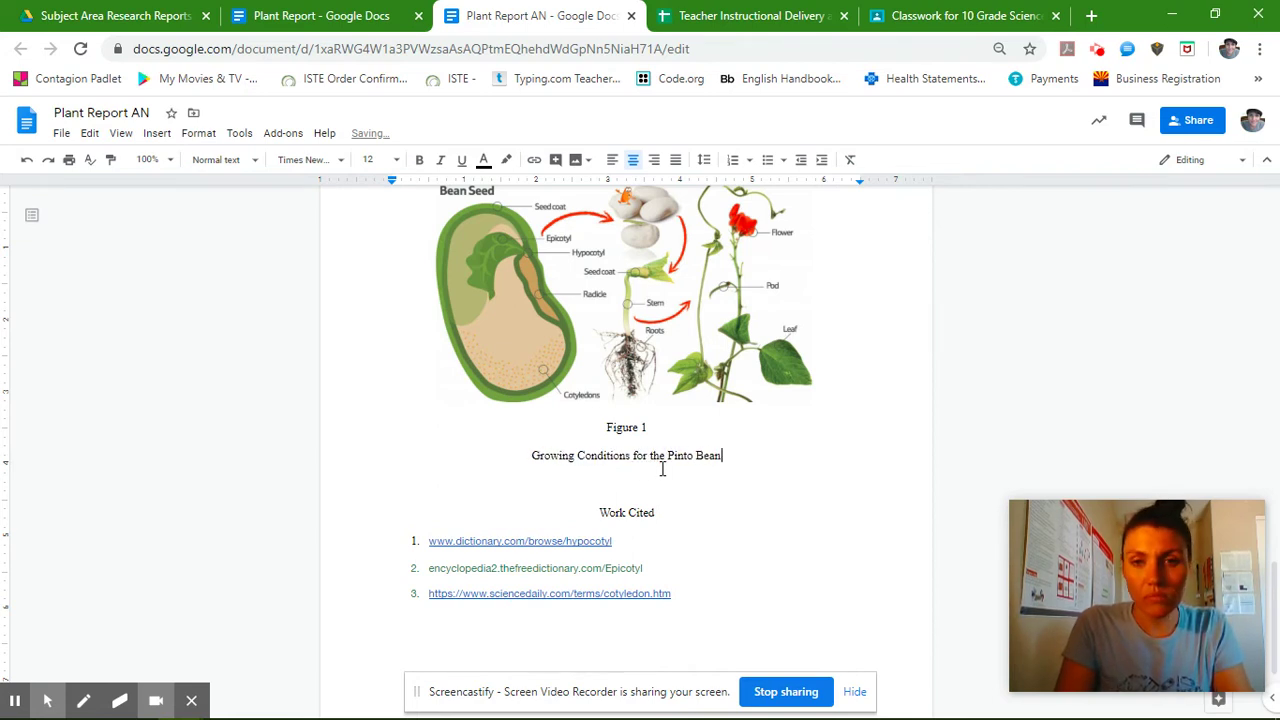
key(Return)
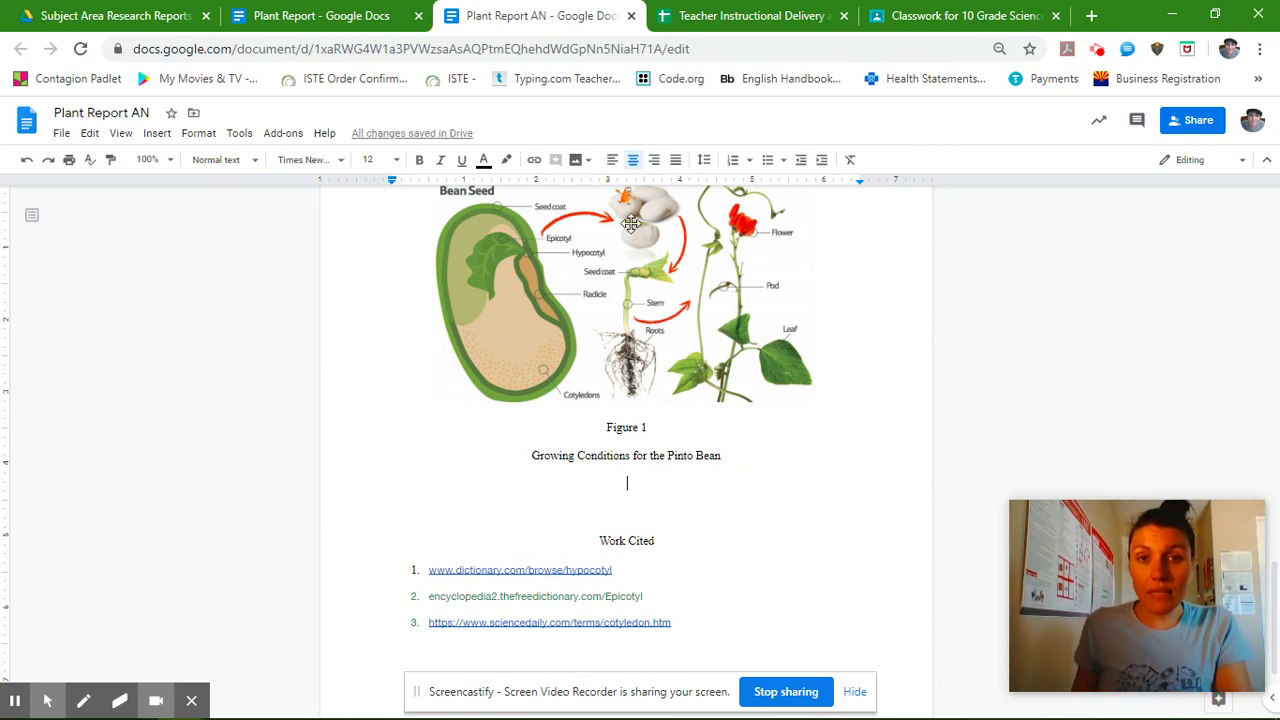
click(614, 162)
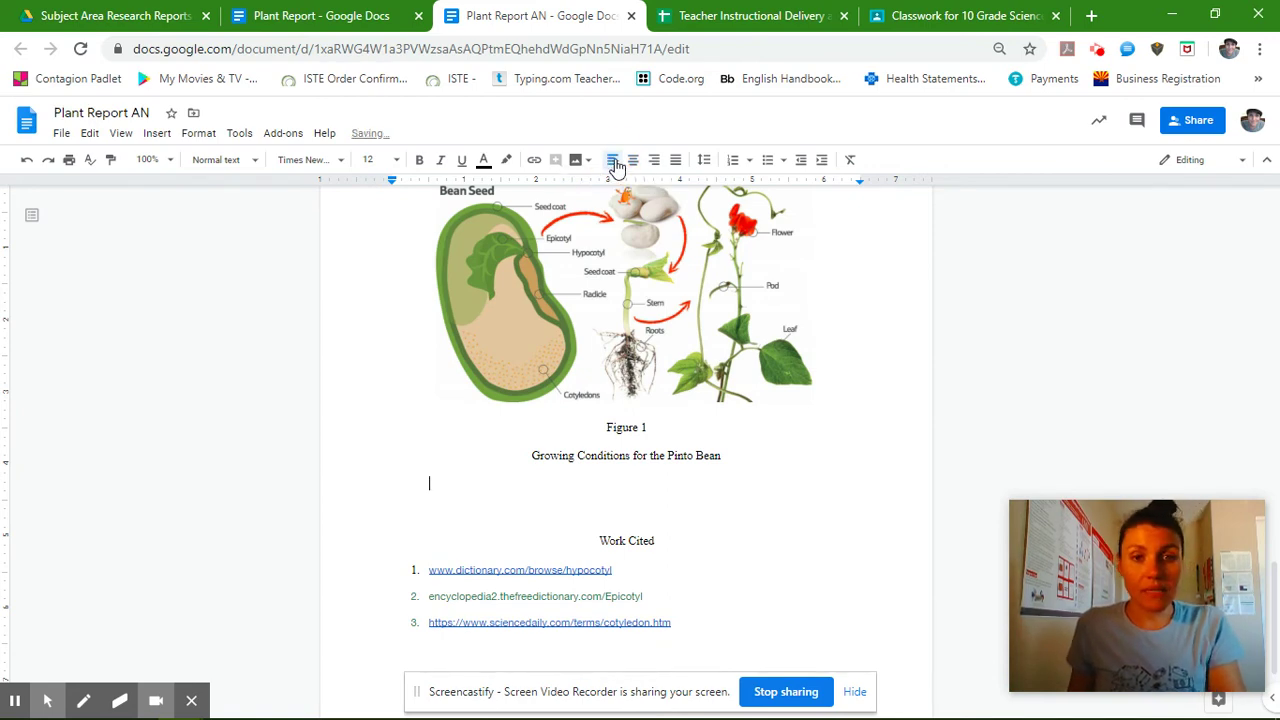
click(323, 16)
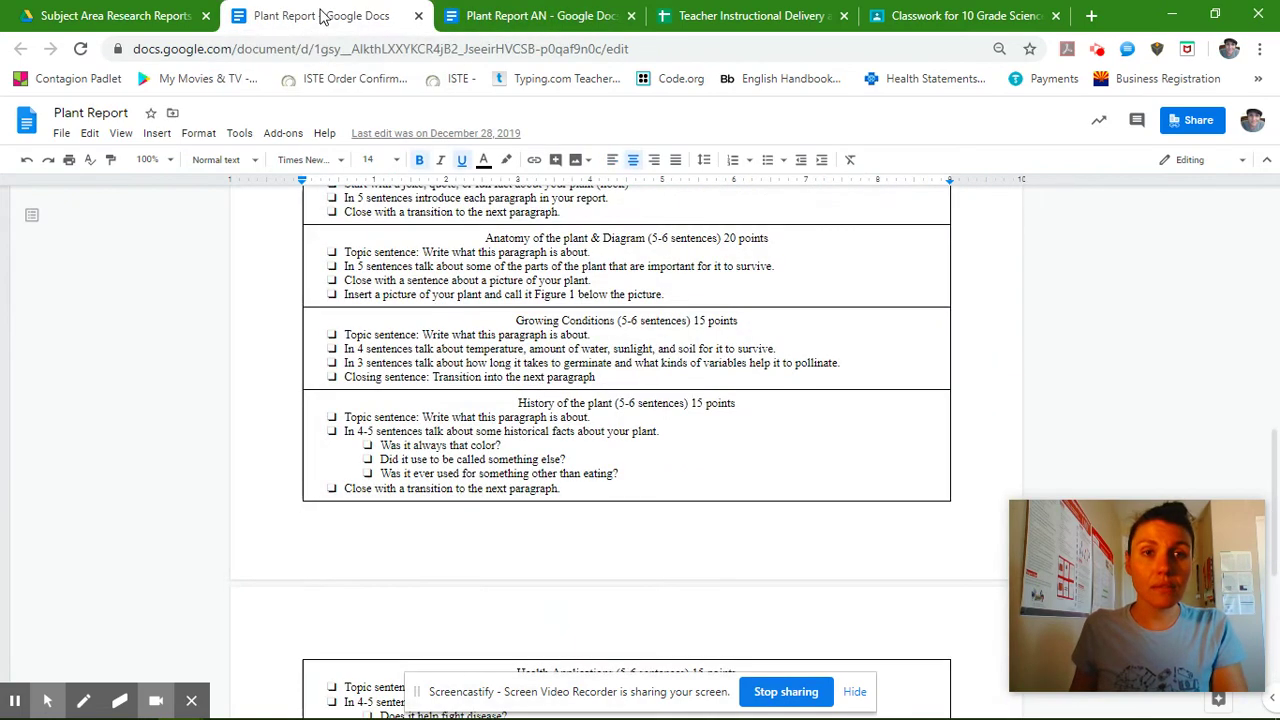
click(537, 20)
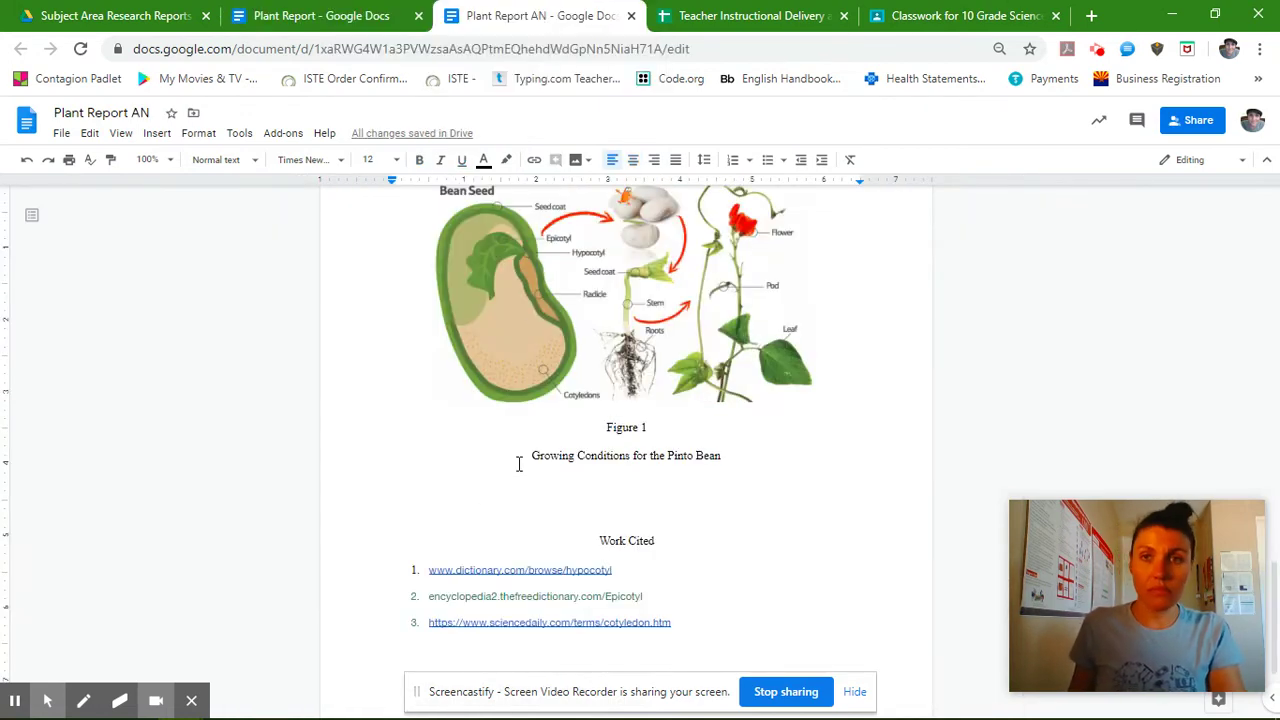
click(950, 20)
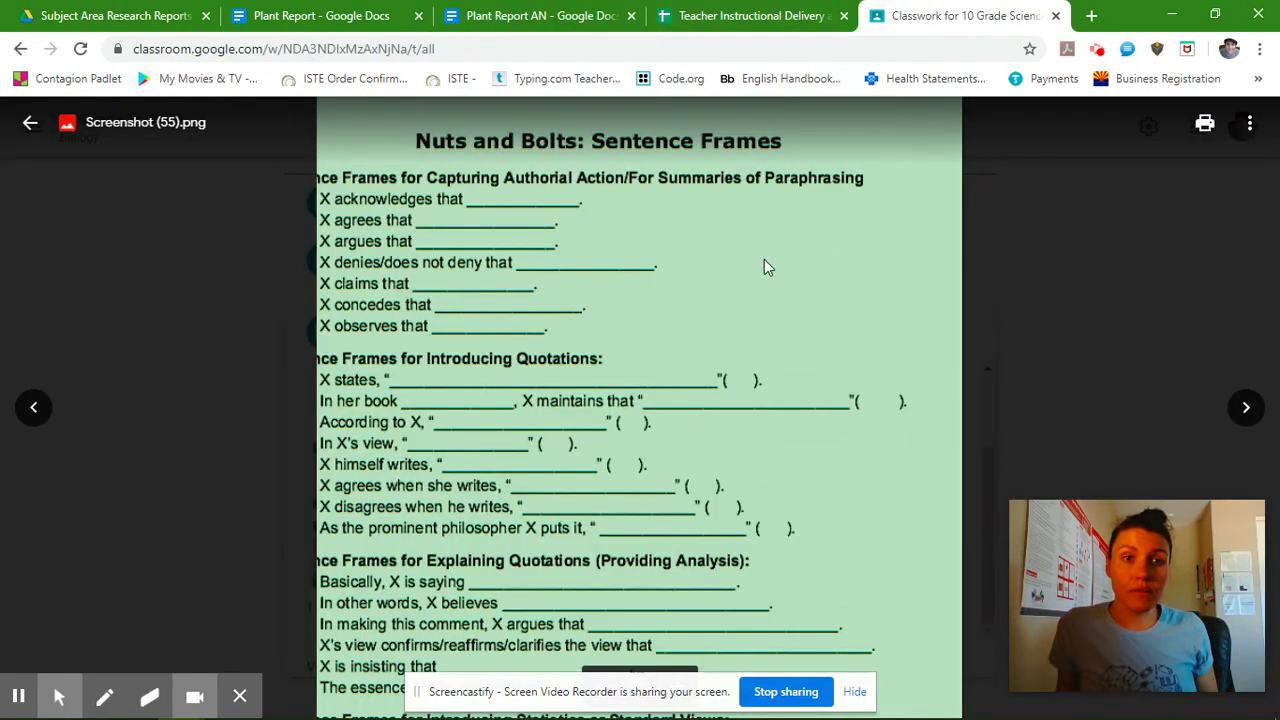
key(Escape)
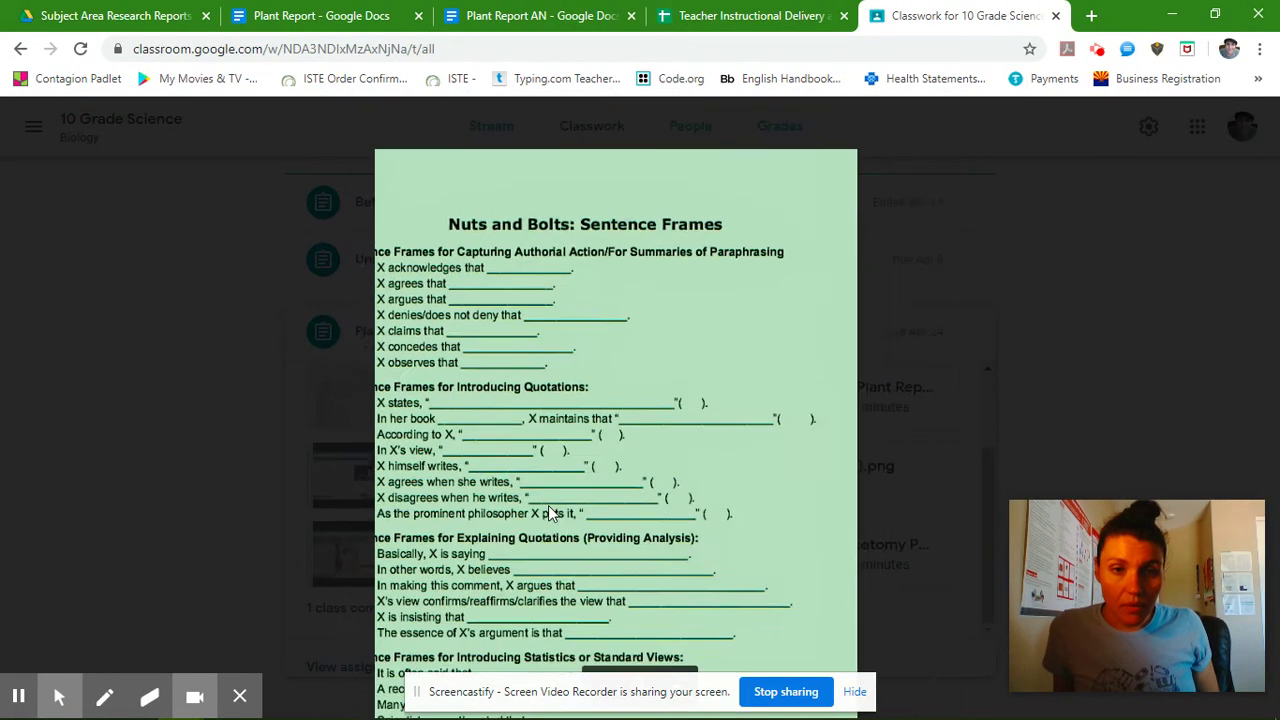
click(863, 458)
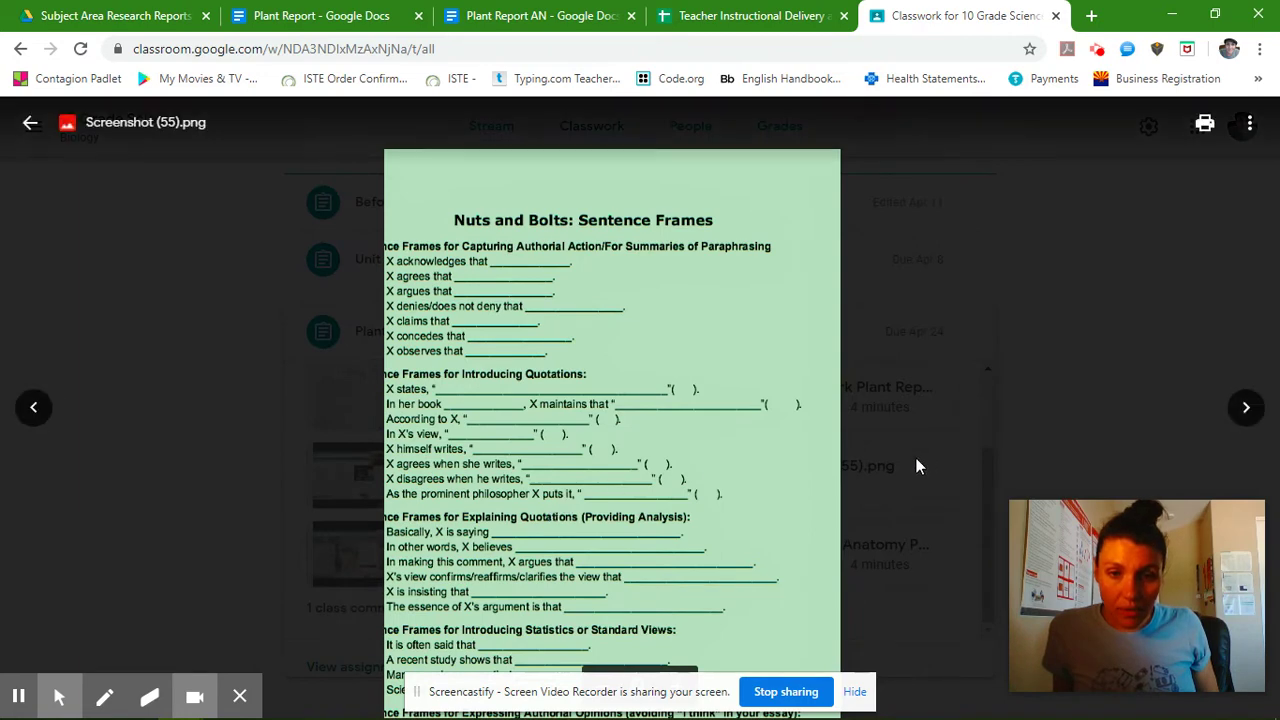
scroll(683, 529, down, 2)
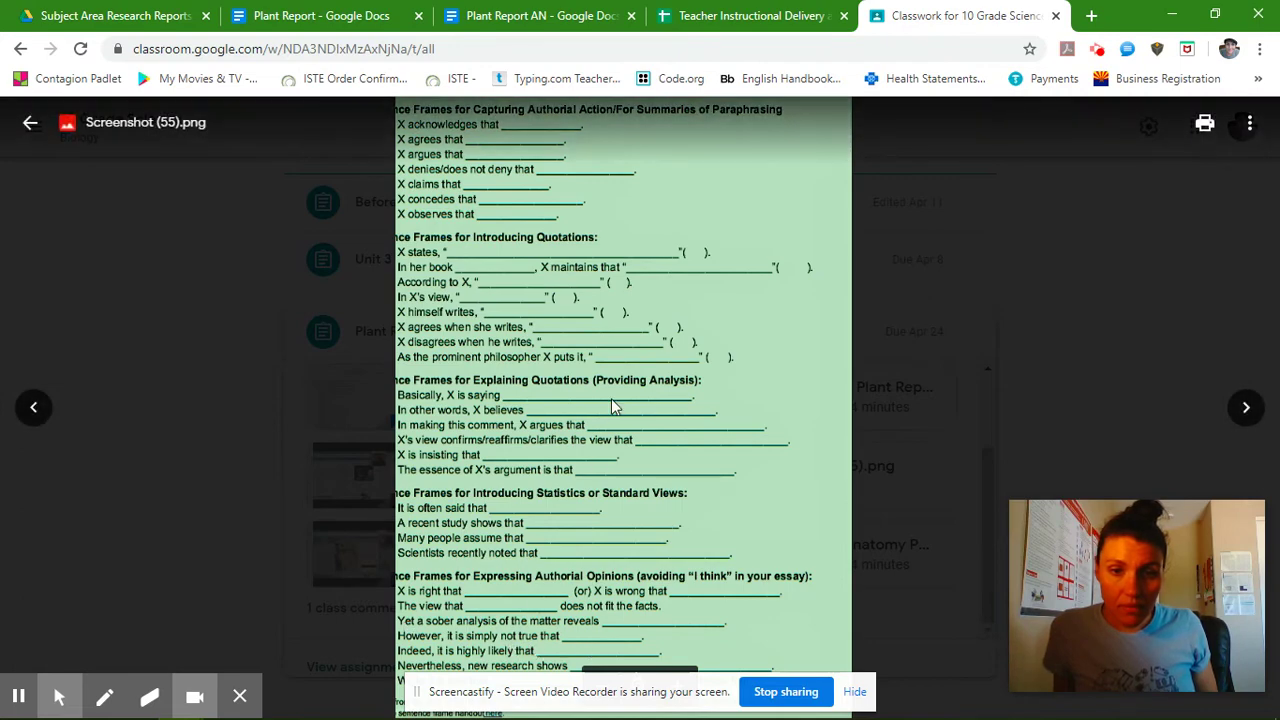
scroll(617, 404, up, 2)
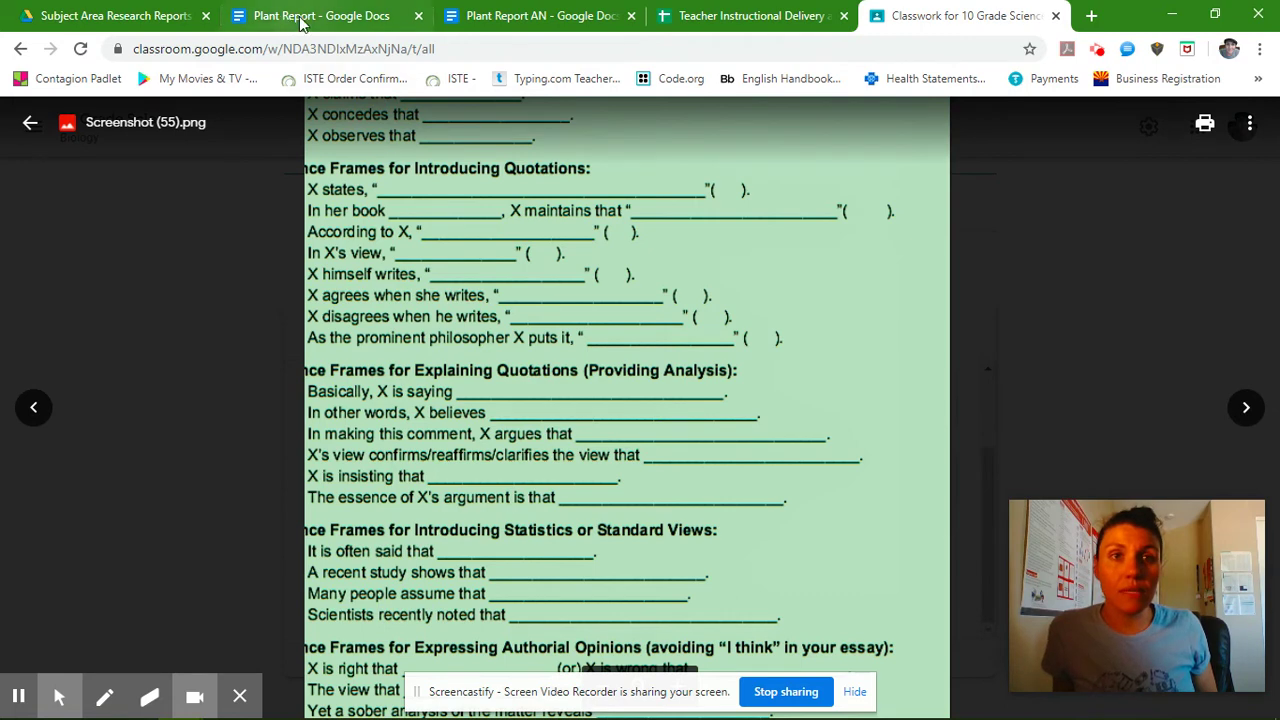
click(530, 16)
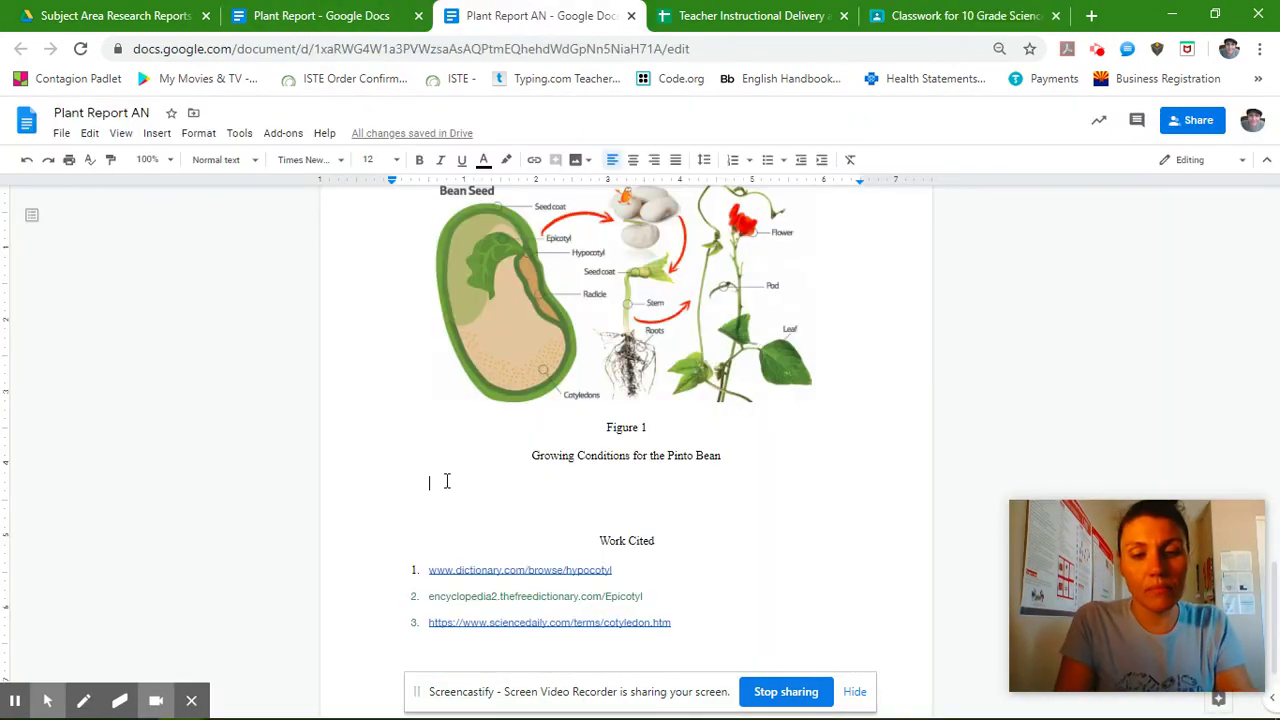
- Type the opening sentence 'In this paragraph, I will reveal the requirement to grow my plant.'
text(In this paragra)
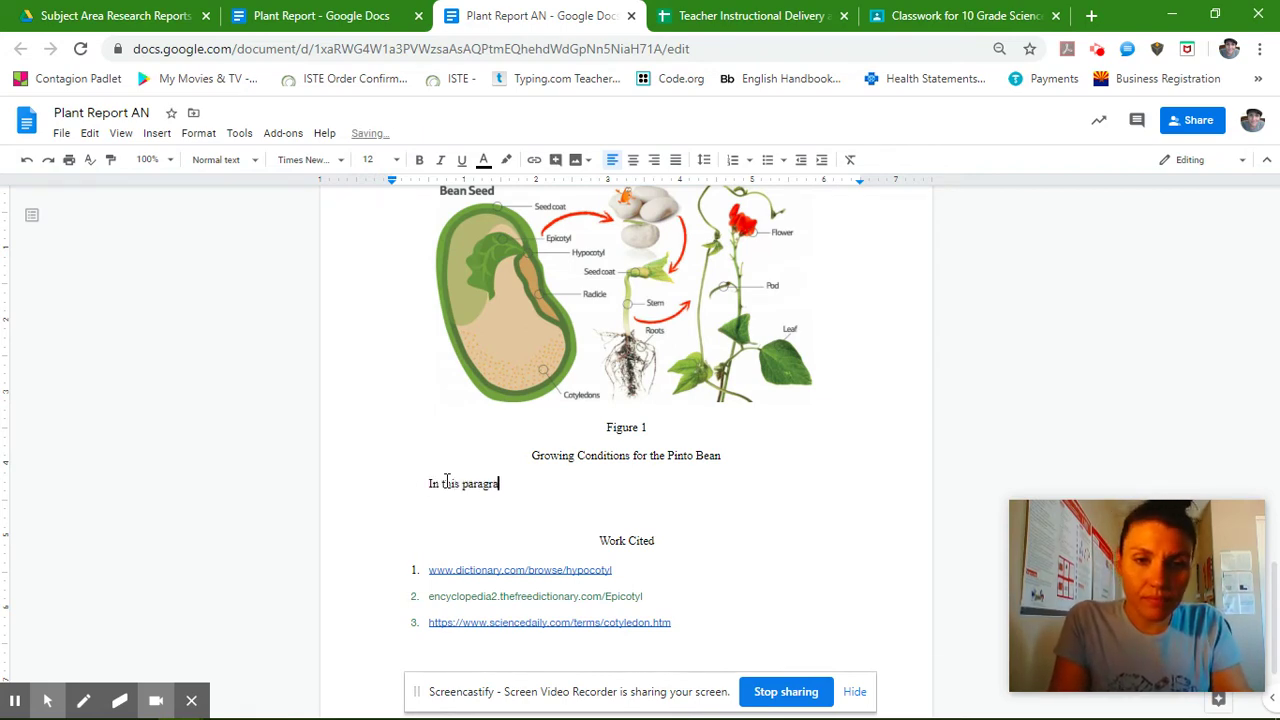
text(pg)
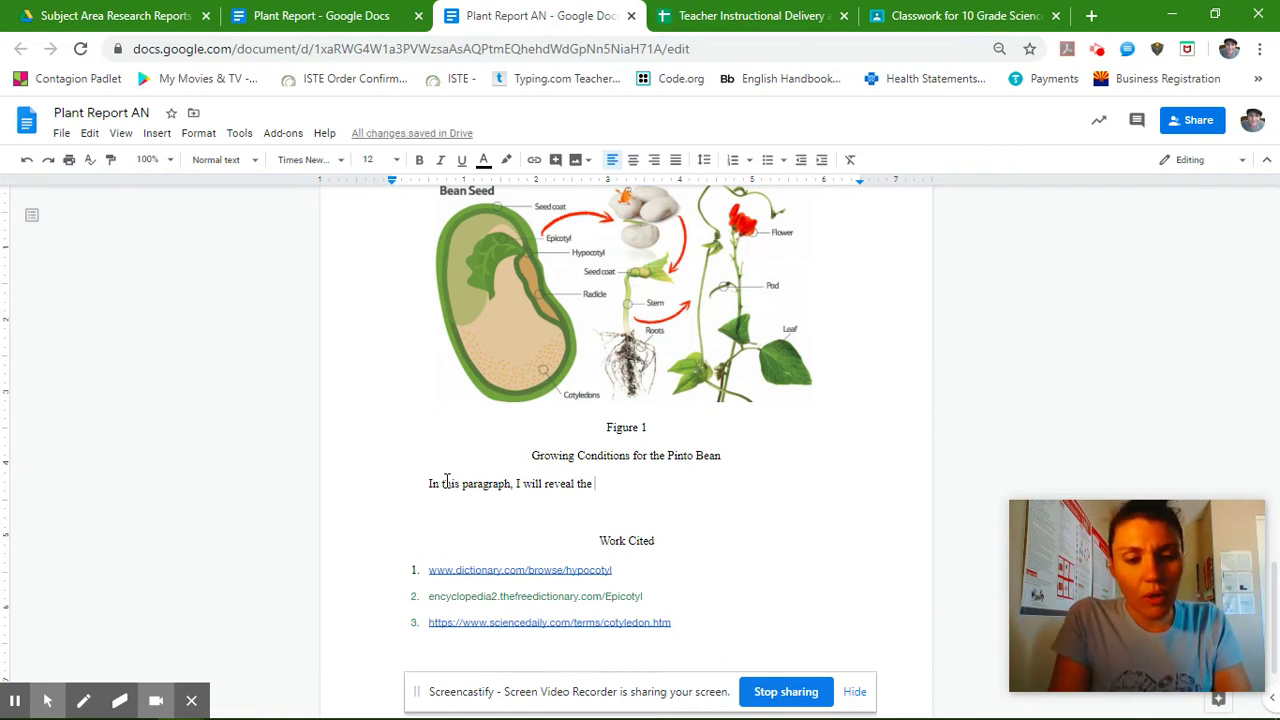
text(requir)
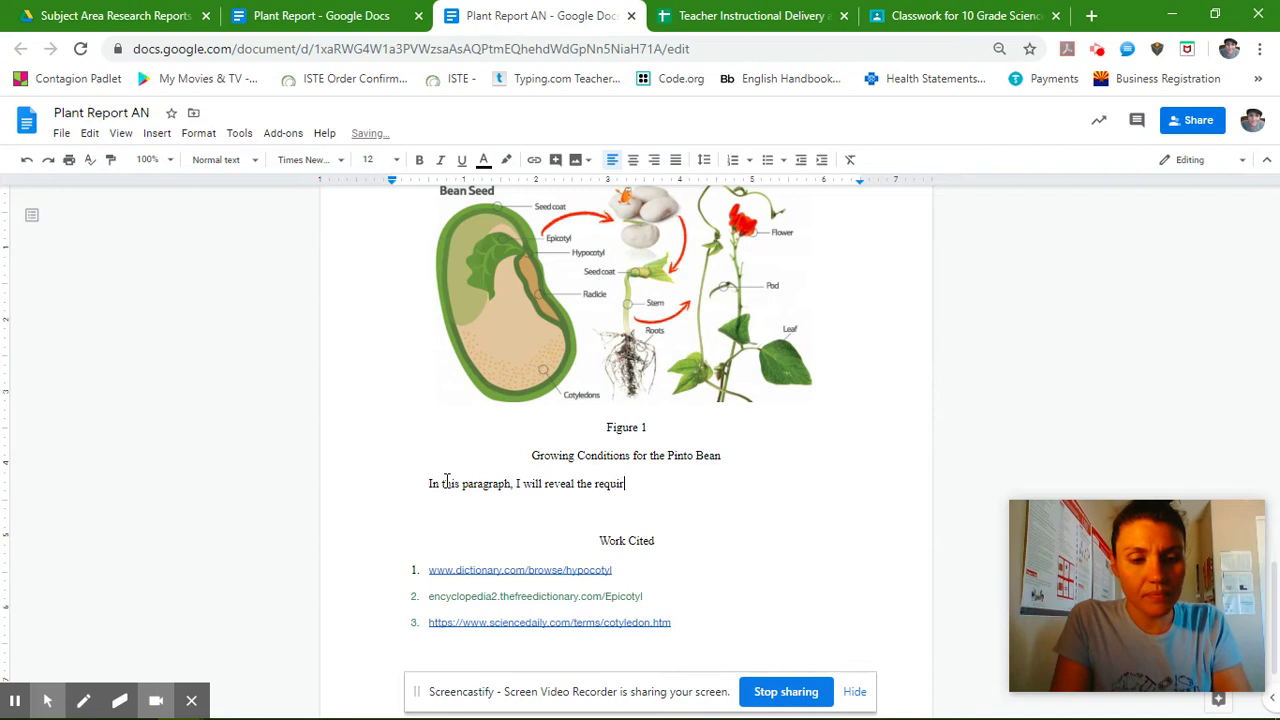
text(ement to grow)
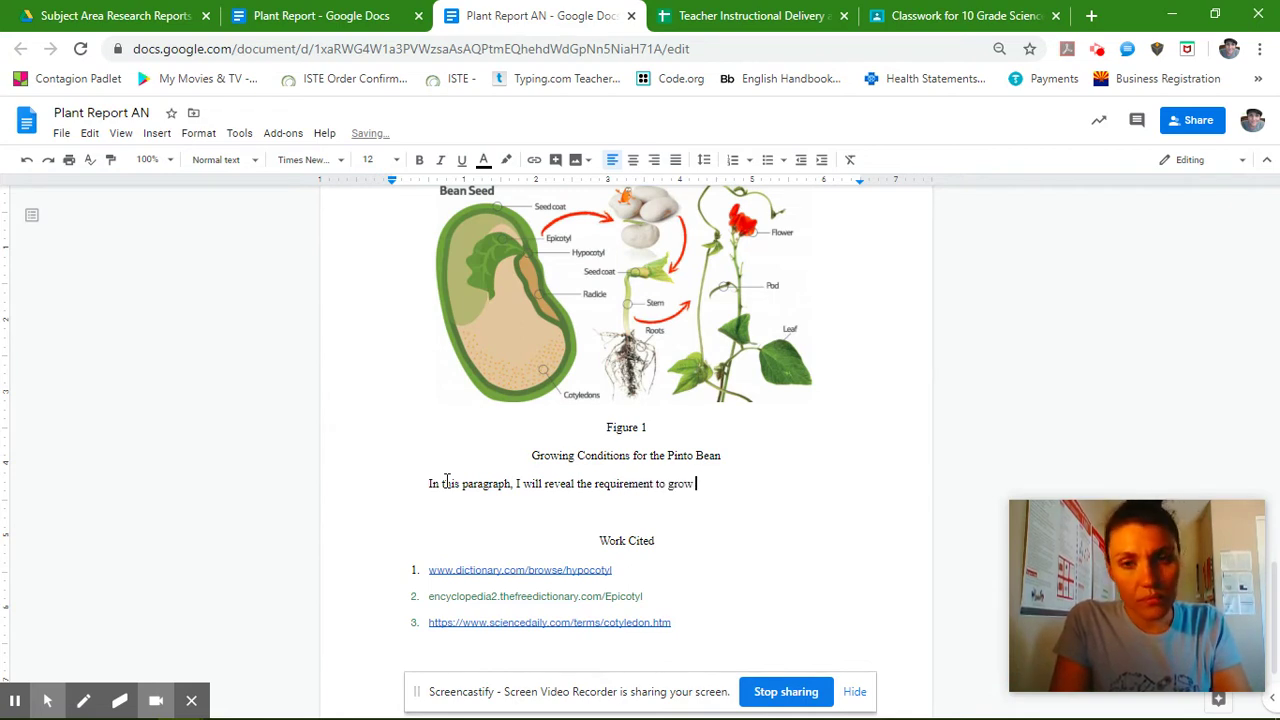
text( m)
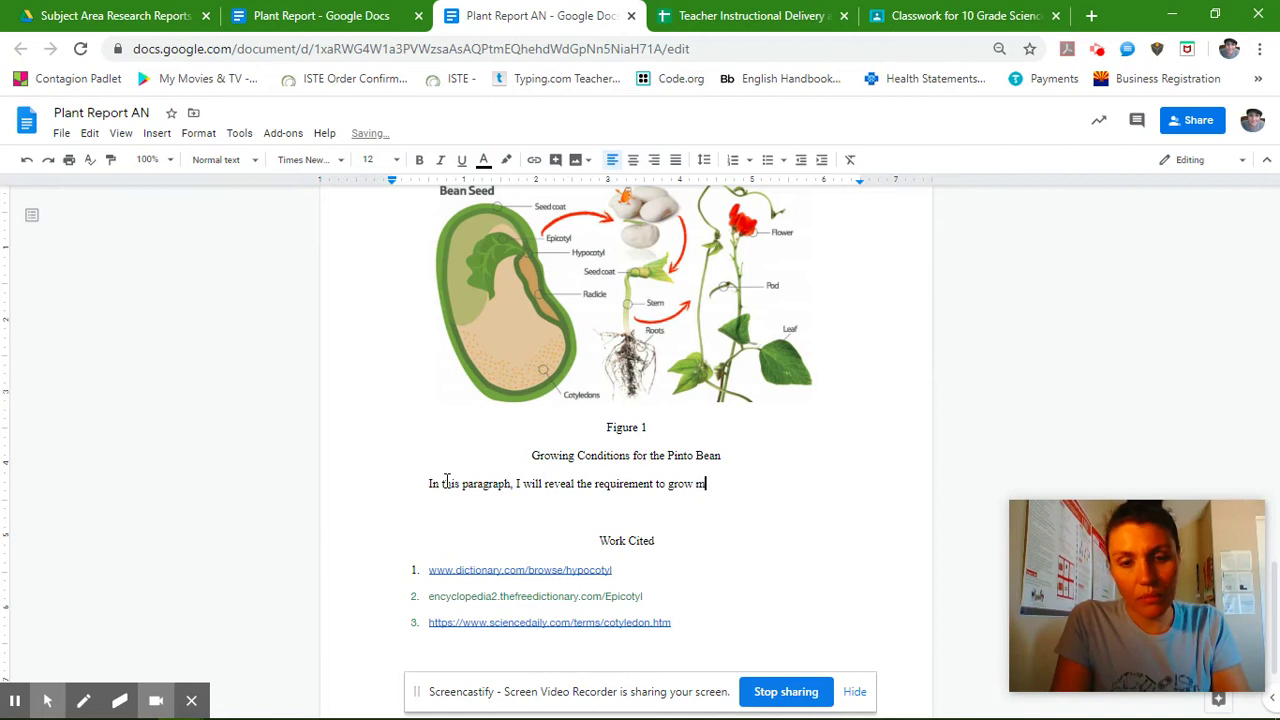
text(y plant)
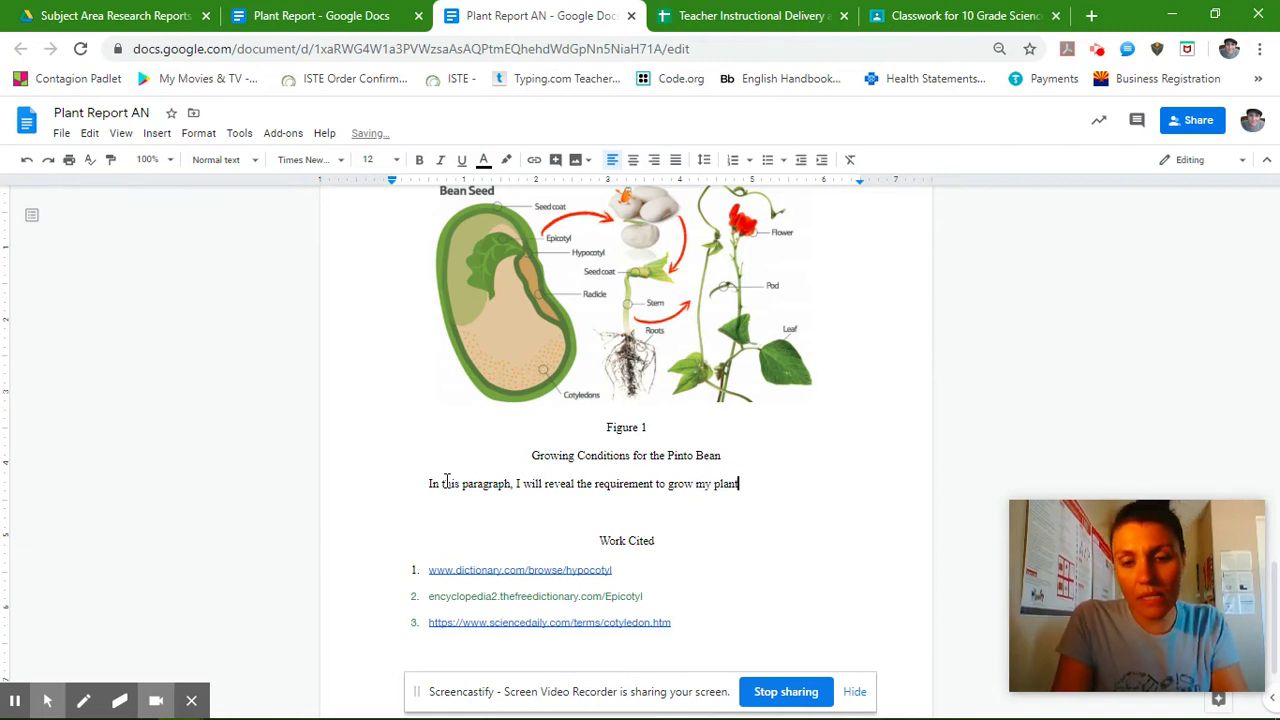
text(.)
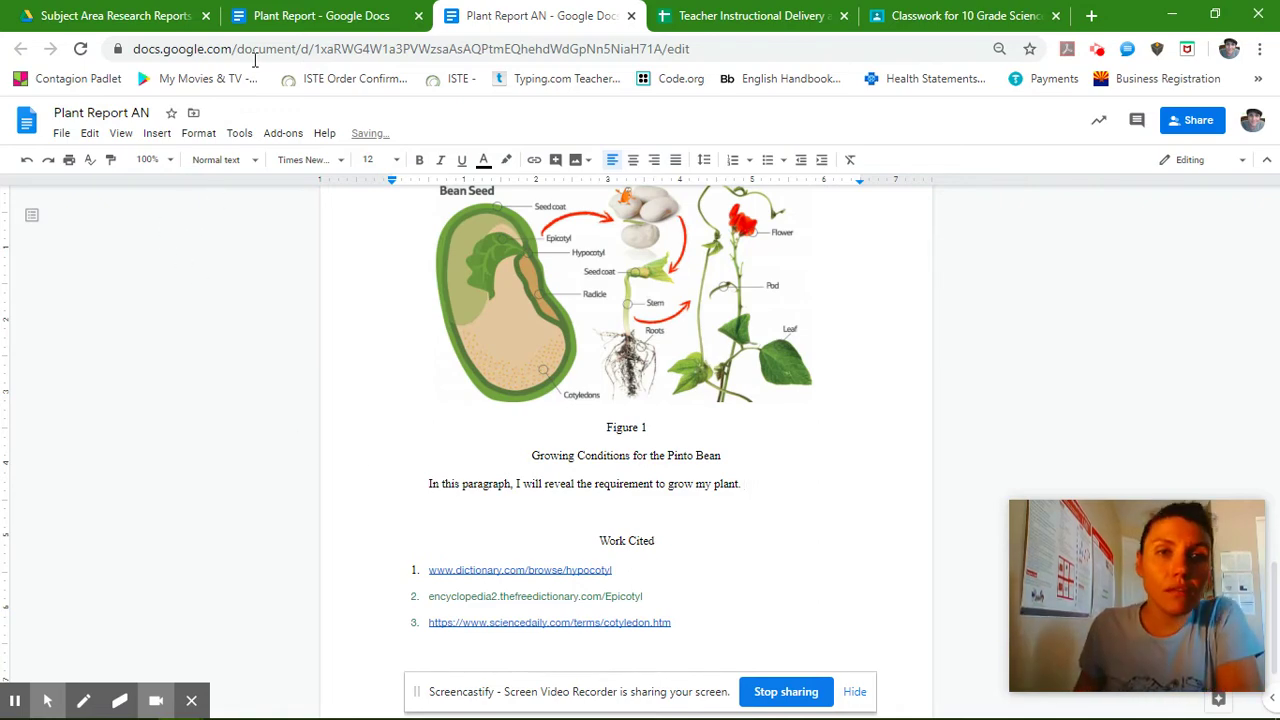
- Read the rubric's Growing Conditions section, then switch to the Teacher Instructional Delivery spreadsheet
click(272, 16)
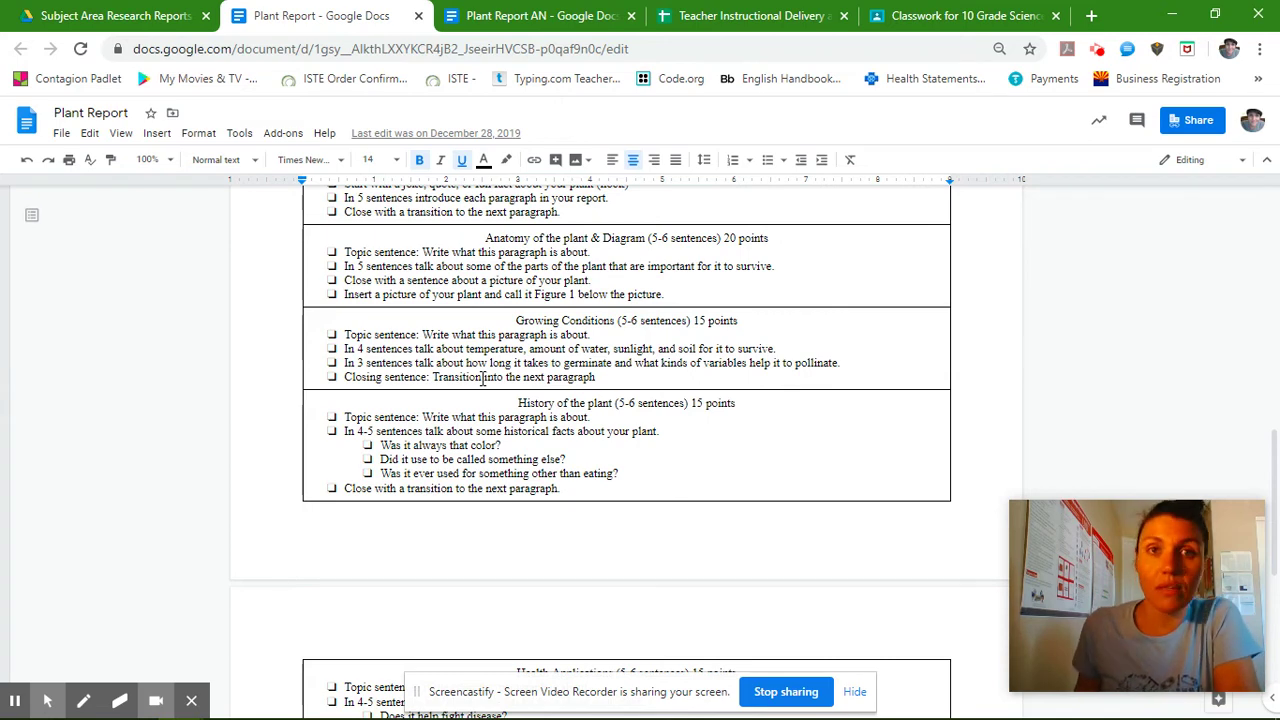
click(710, 18)
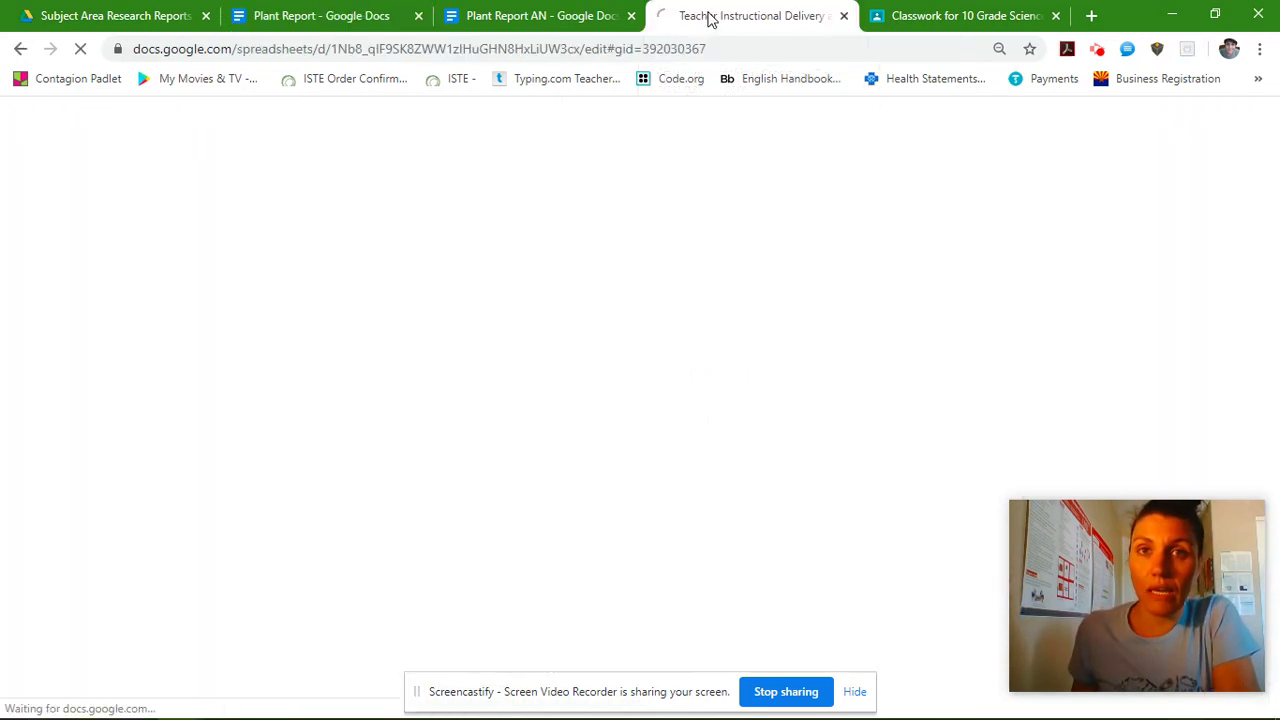
- View the Screenshot (55).png quotation sentence frames, then go back to Plant Report AN
click(900, 15)
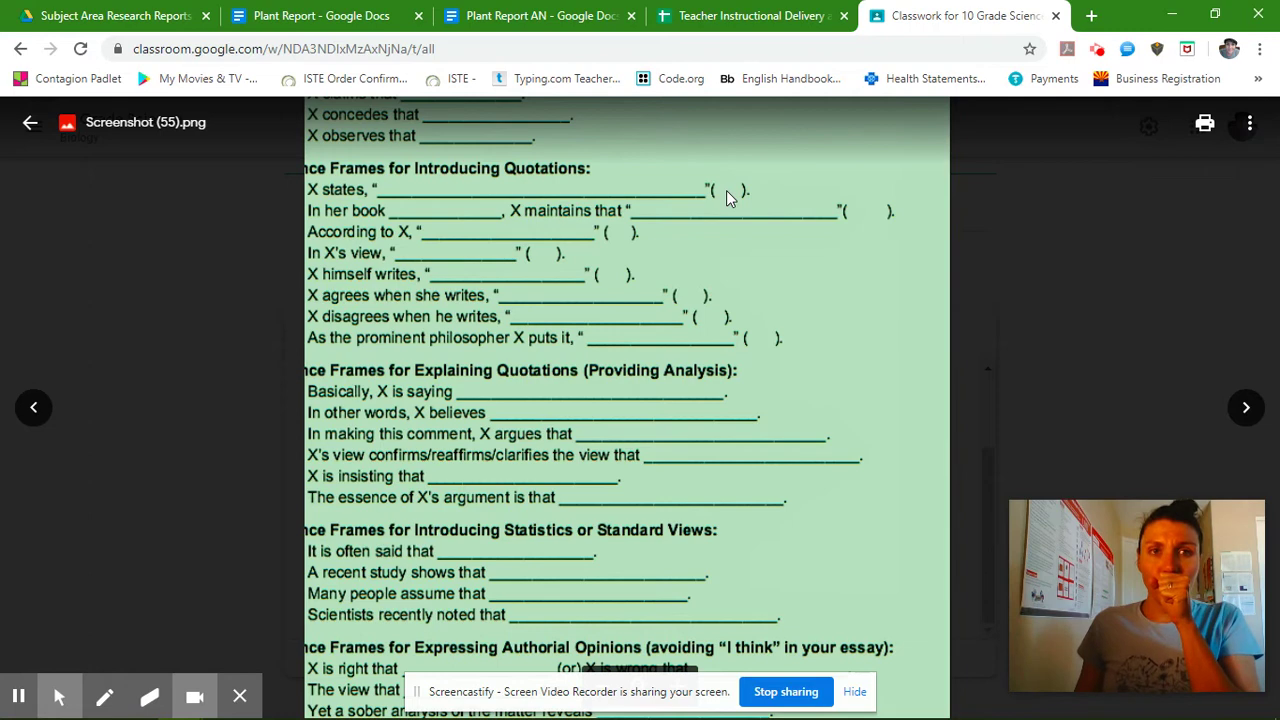
click(530, 20)
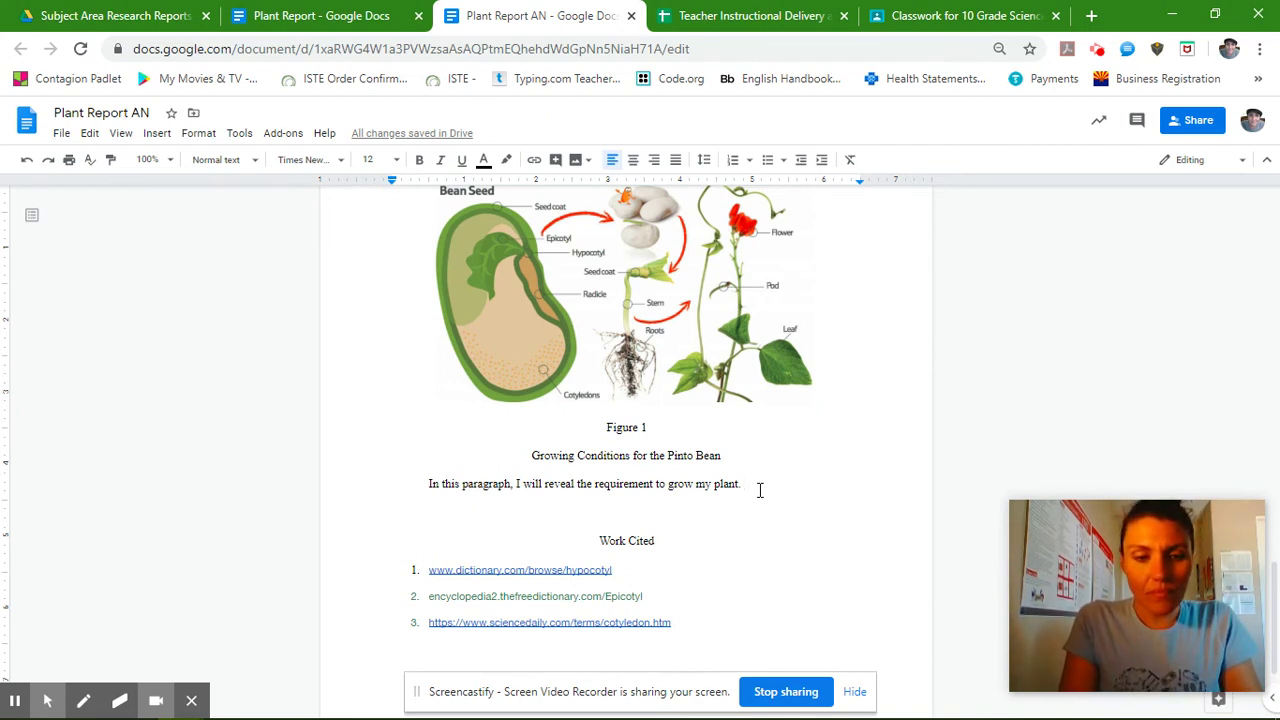
- Add the sentence 'This website states, "..." (4).' after the opening sentence
text(Thi)
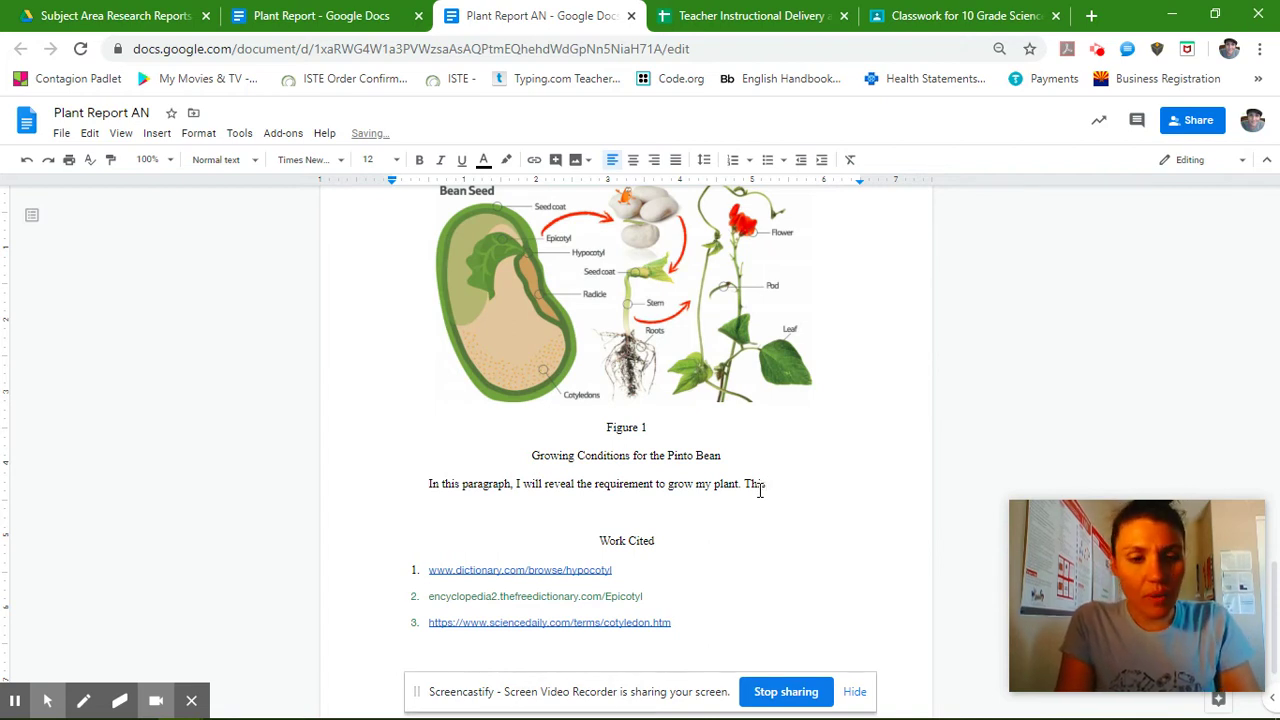
text(s websit)
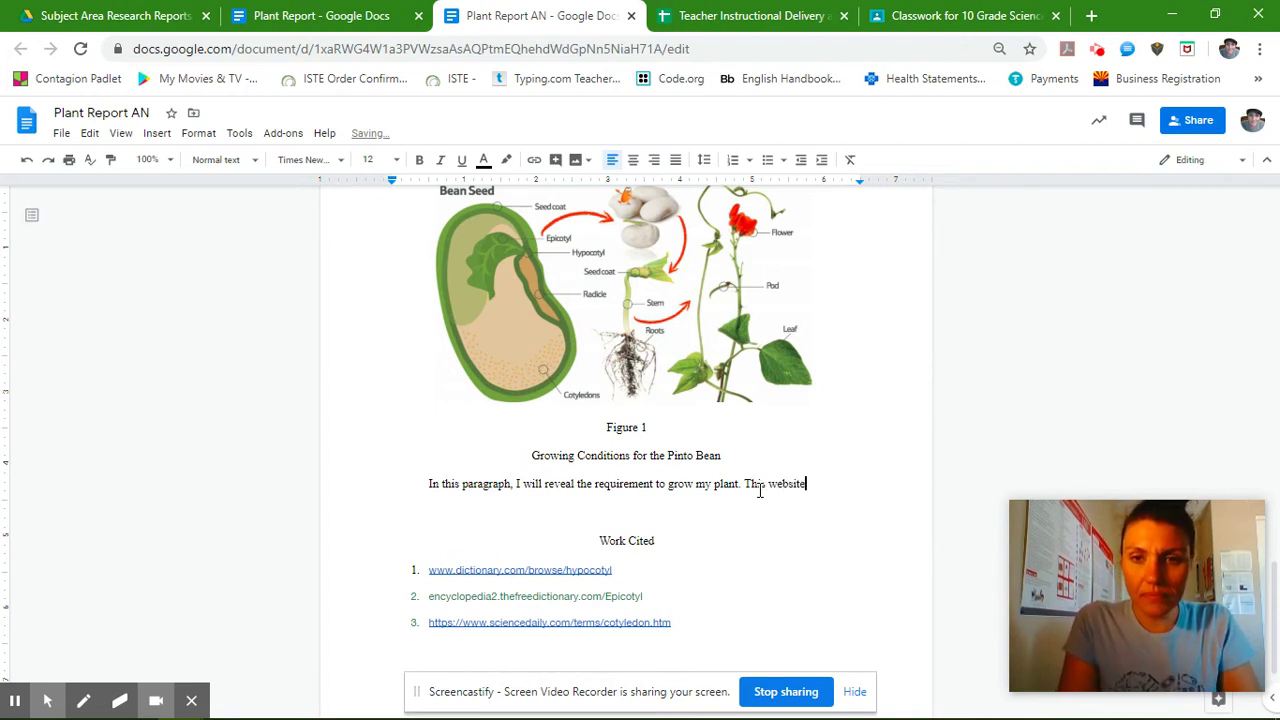
text(e stat)
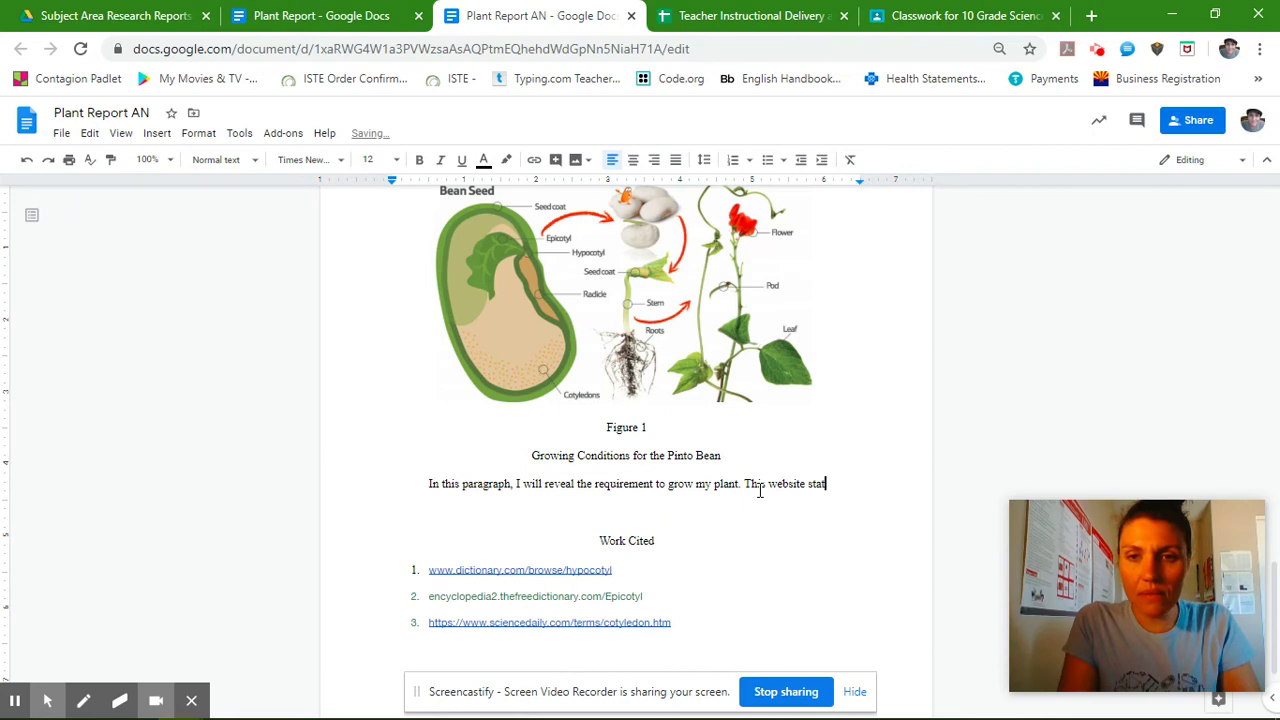
text(es, “)
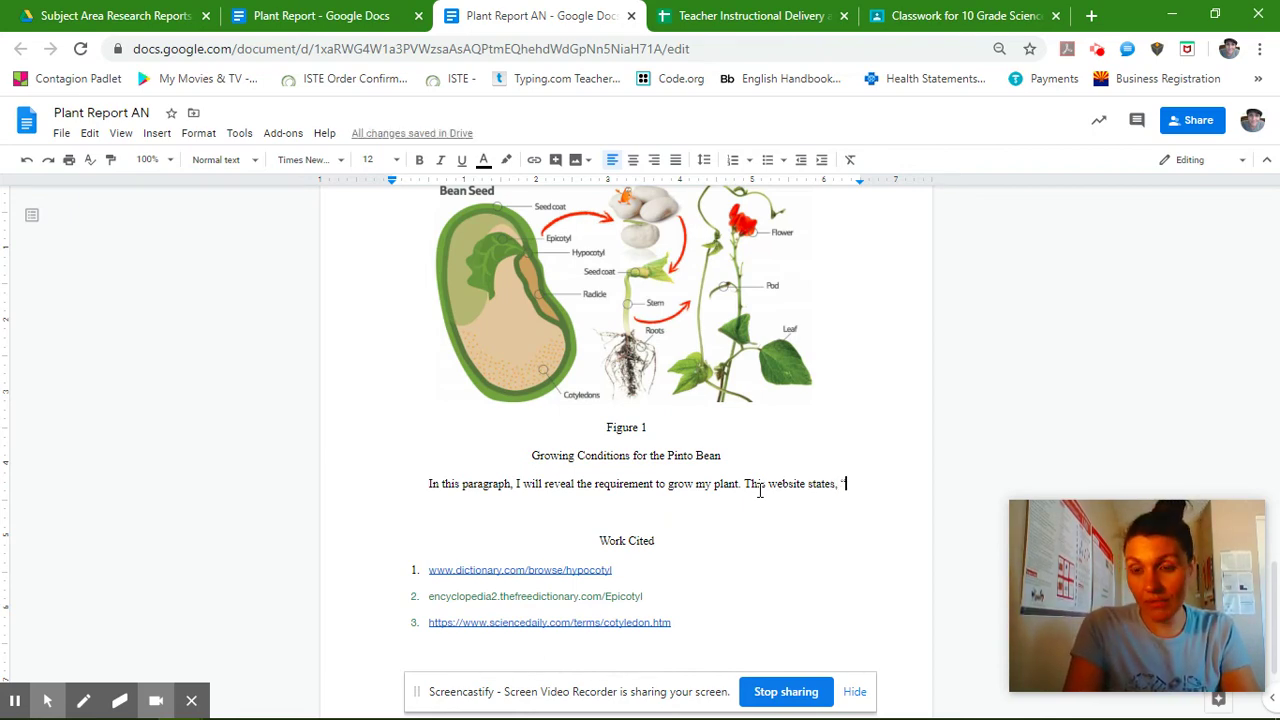
text( ")
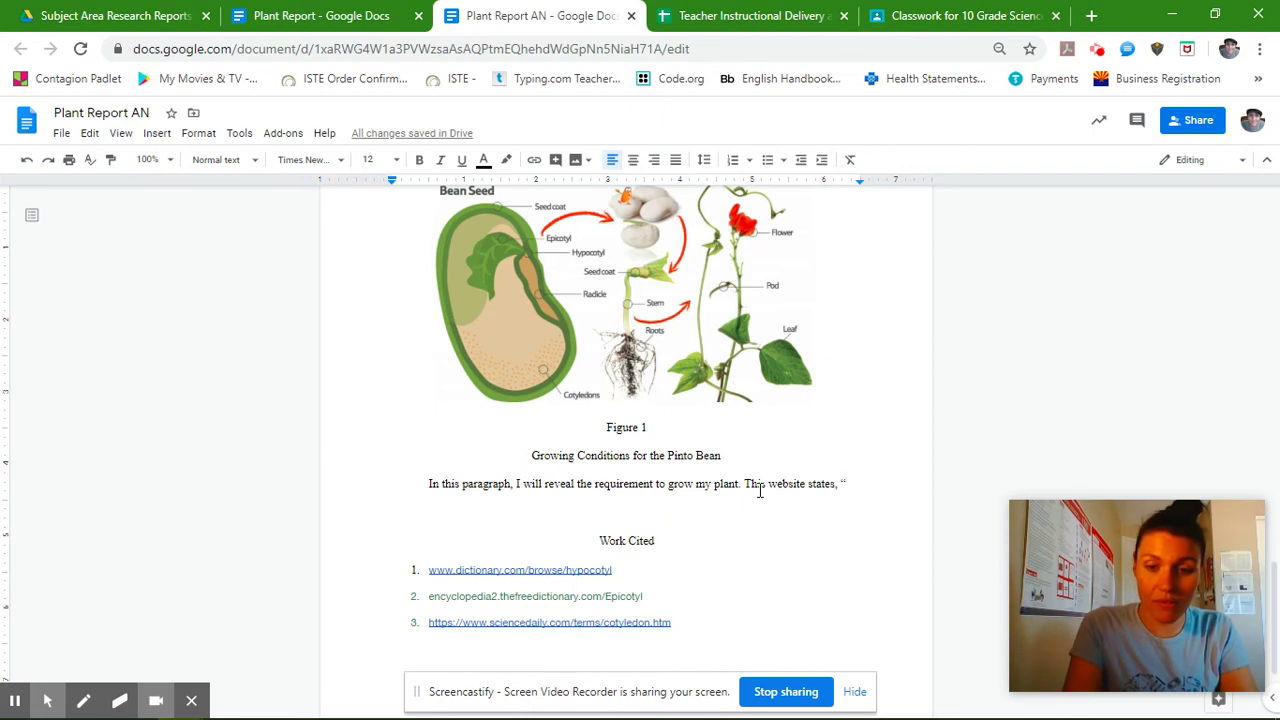
text(..)
text(.")
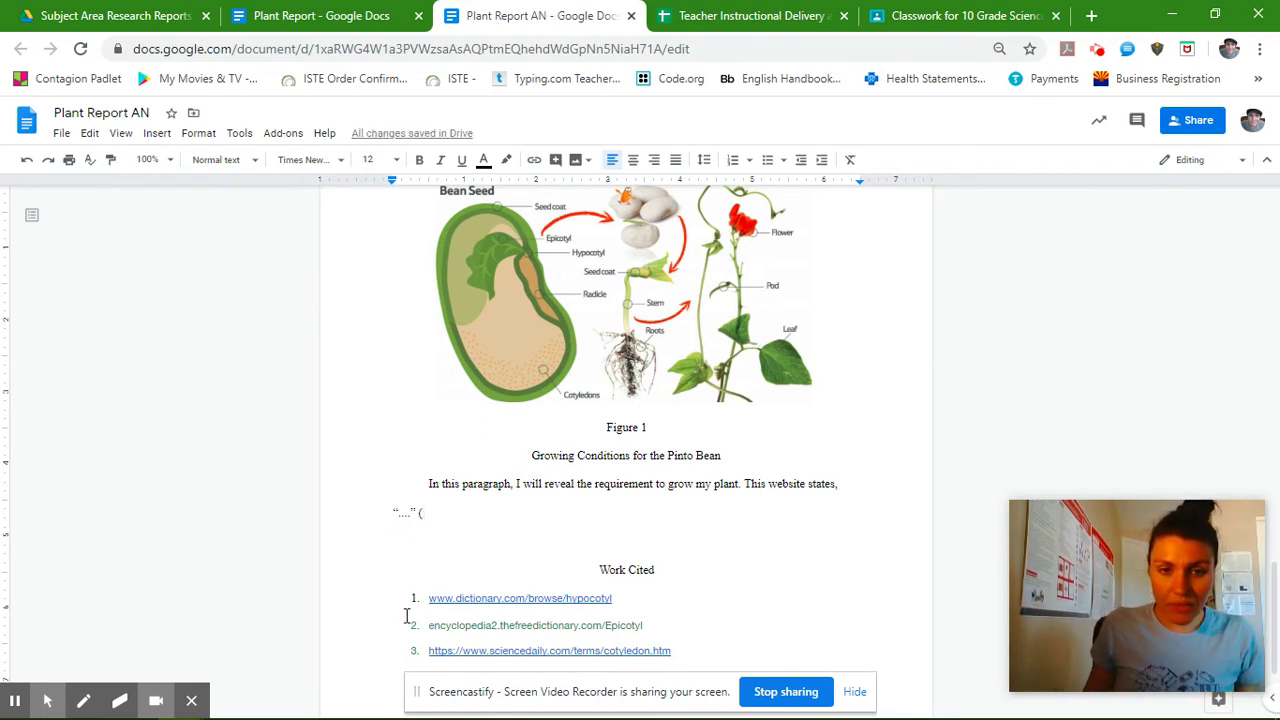
text((4)
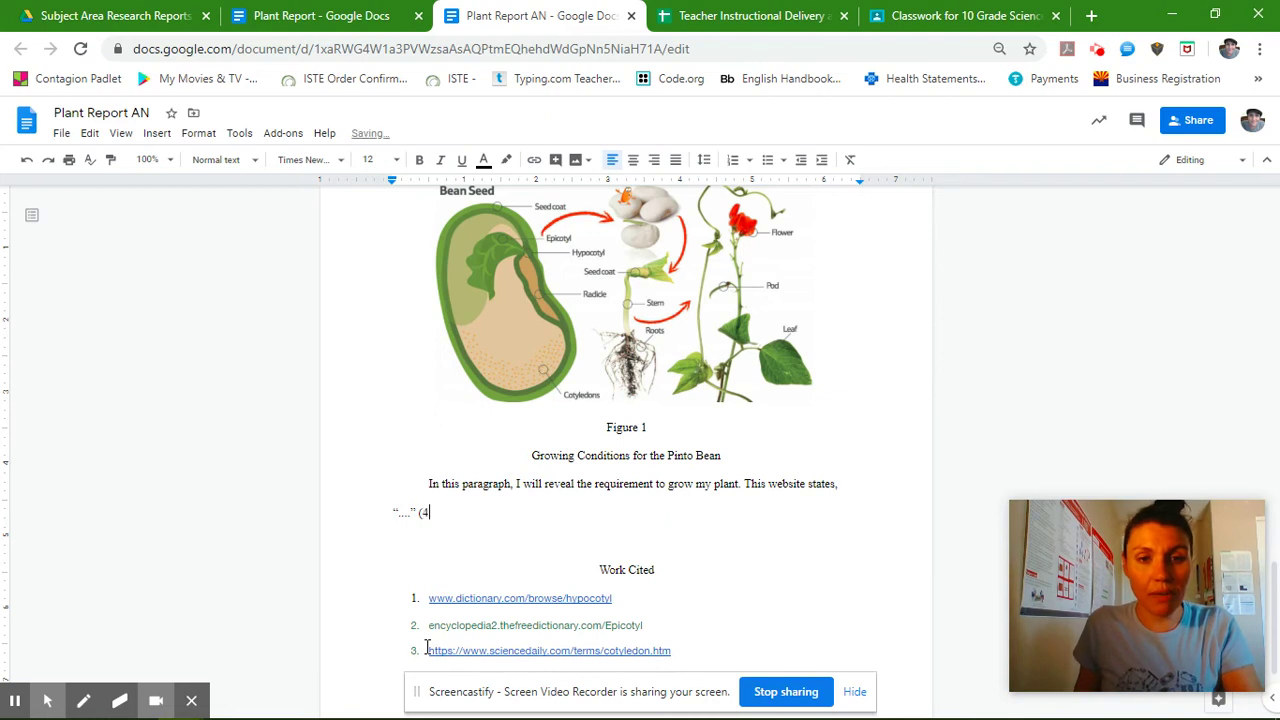
text().)
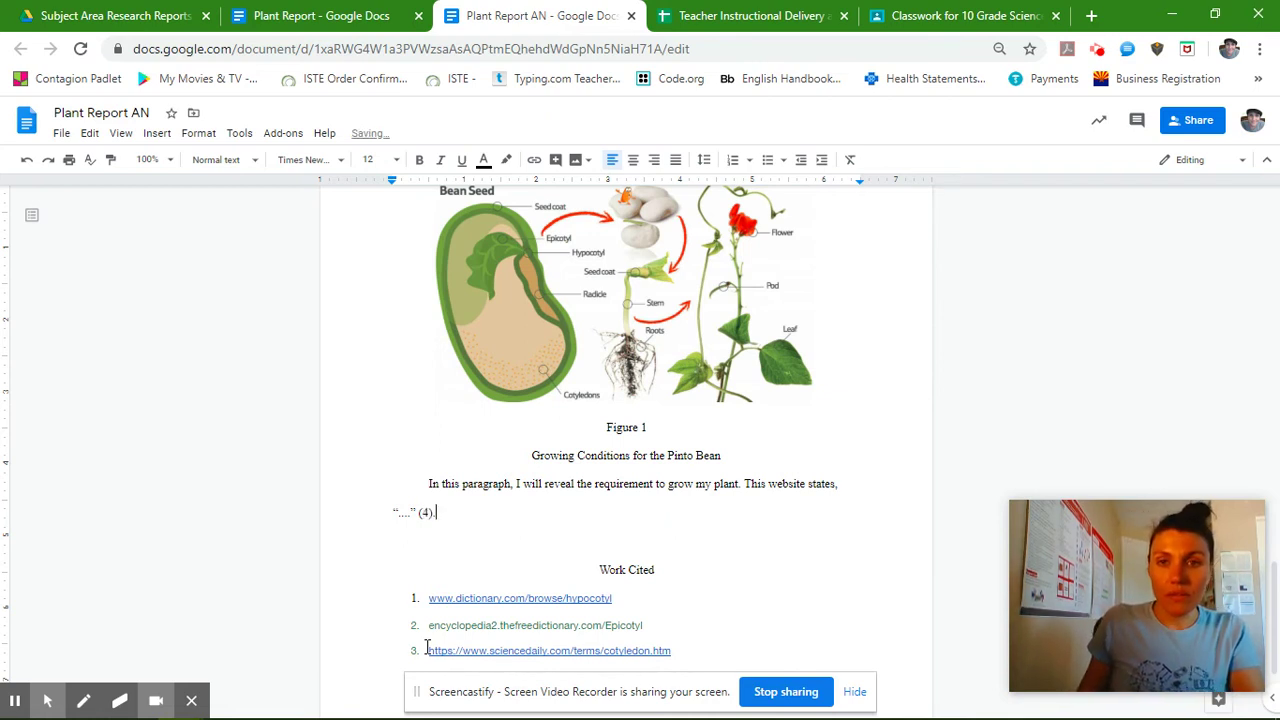
click(912, 20)
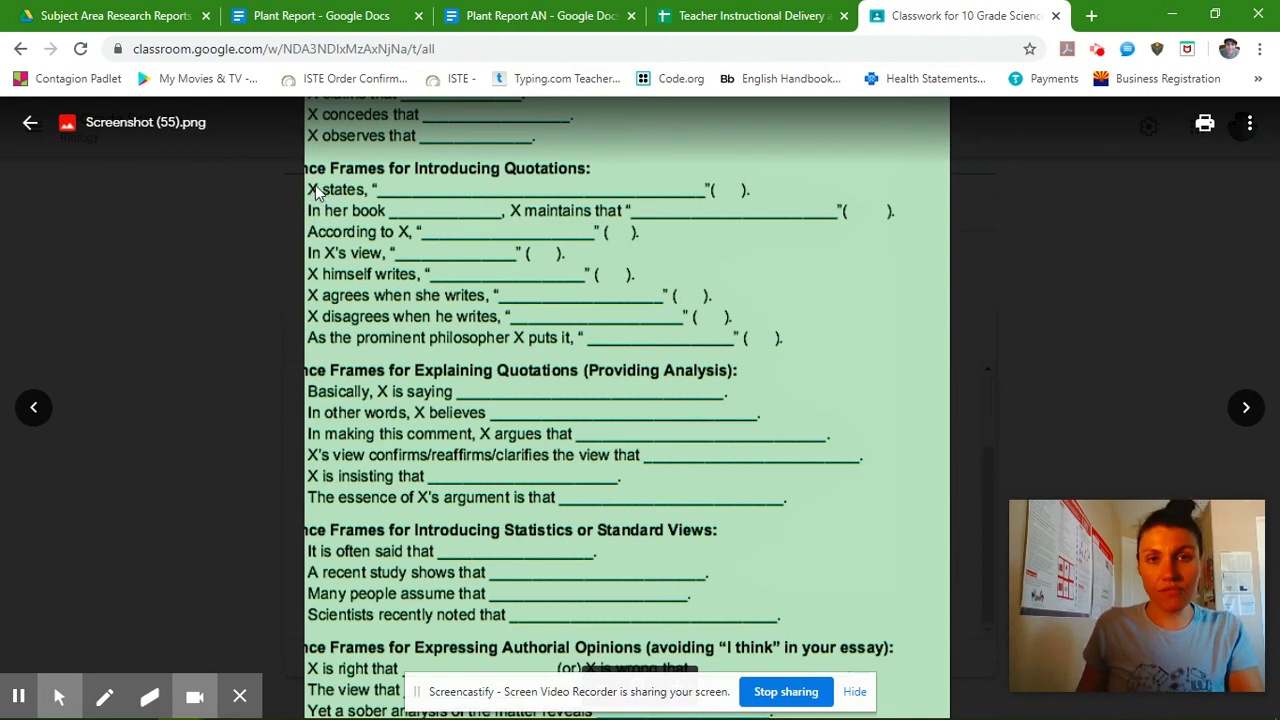
click(515, 20)
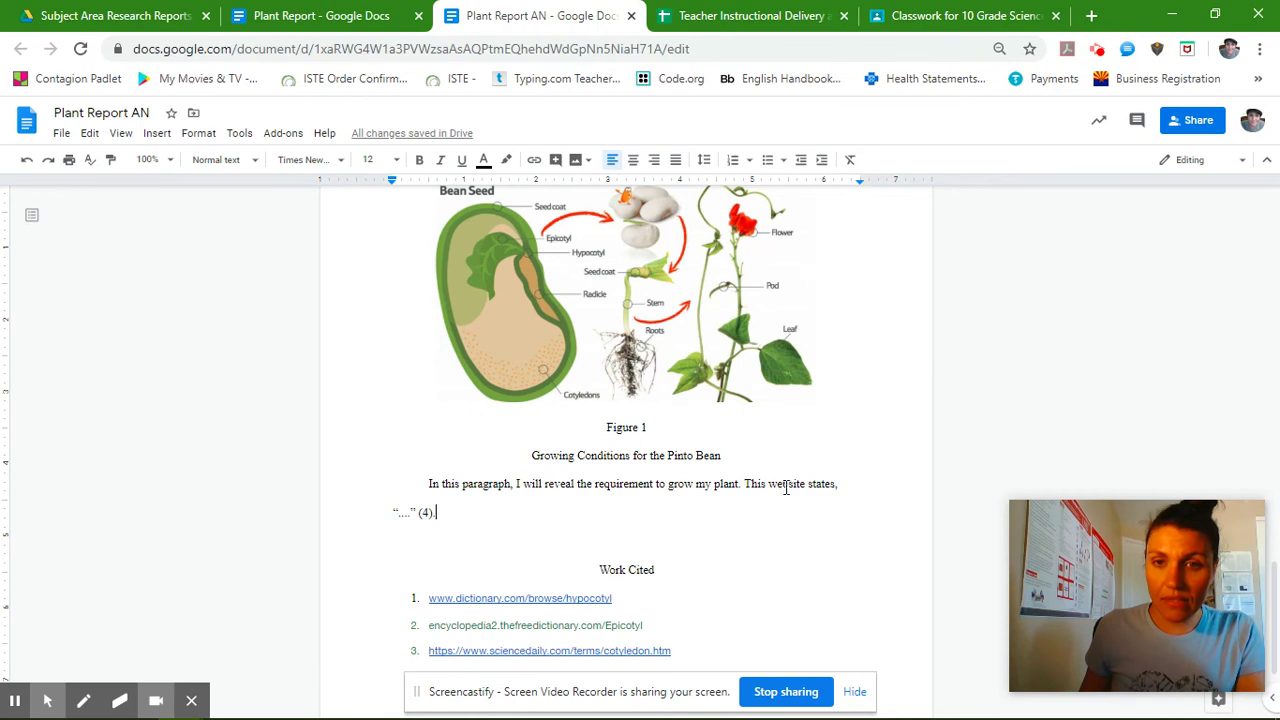
click(940, 18)
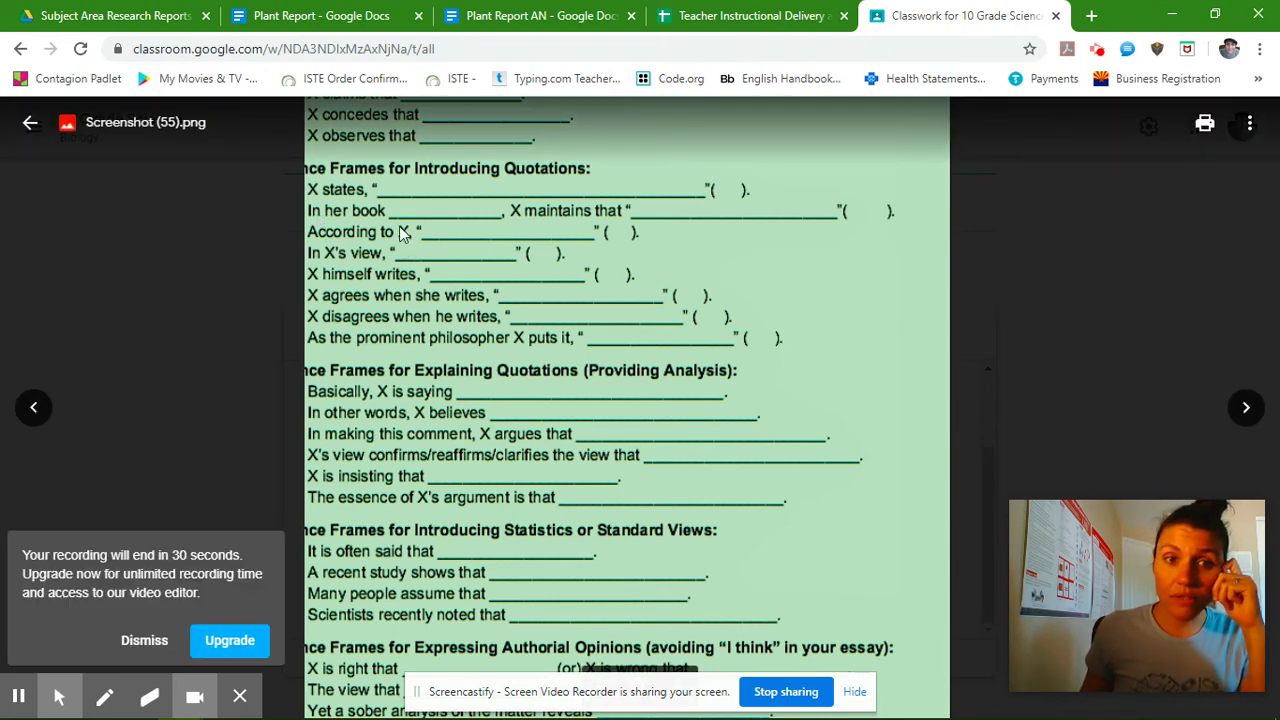
click(518, 18)
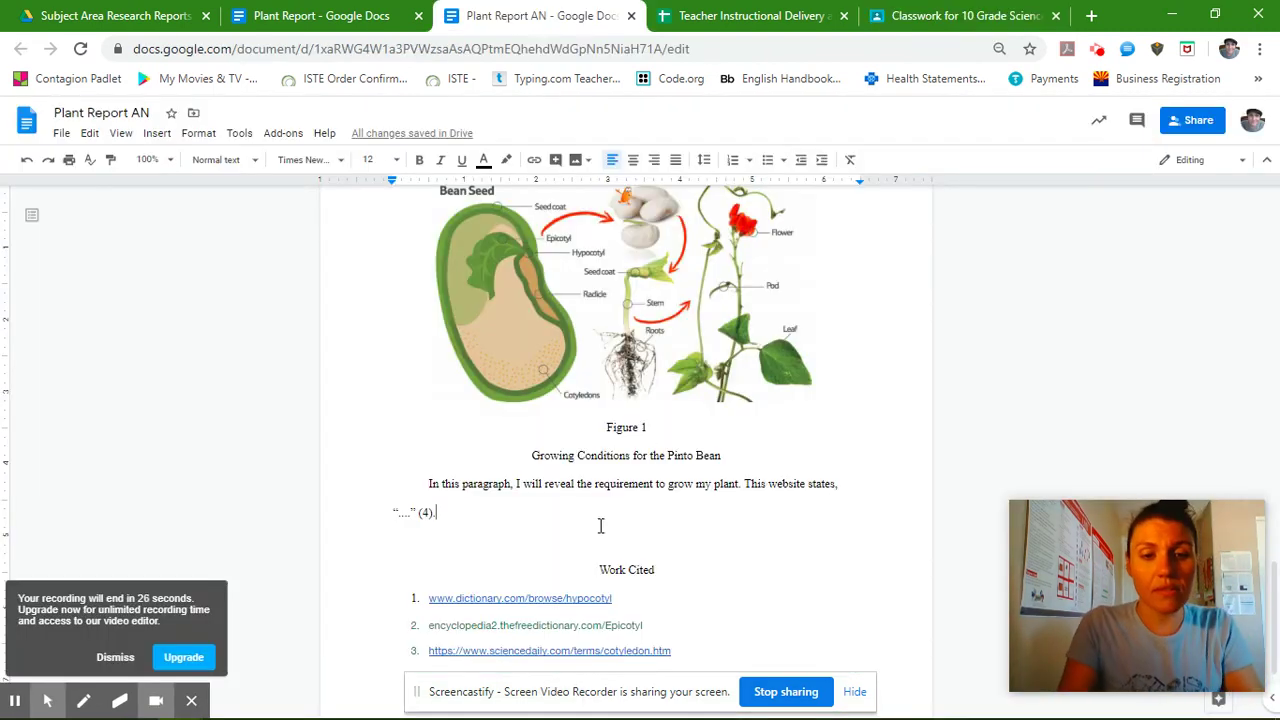
- Add 'According to this website, "..." (5)' and start Work Cited entries 4 and 5
text(Acco)
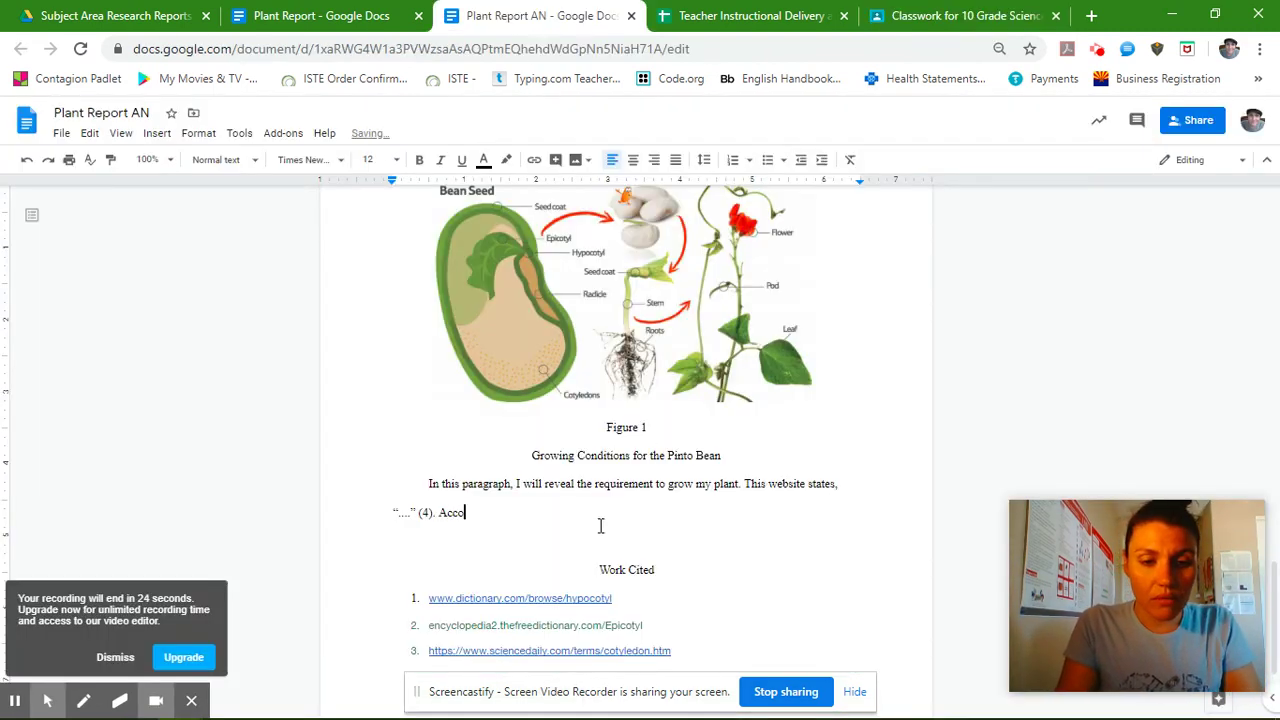
text(rding to t)
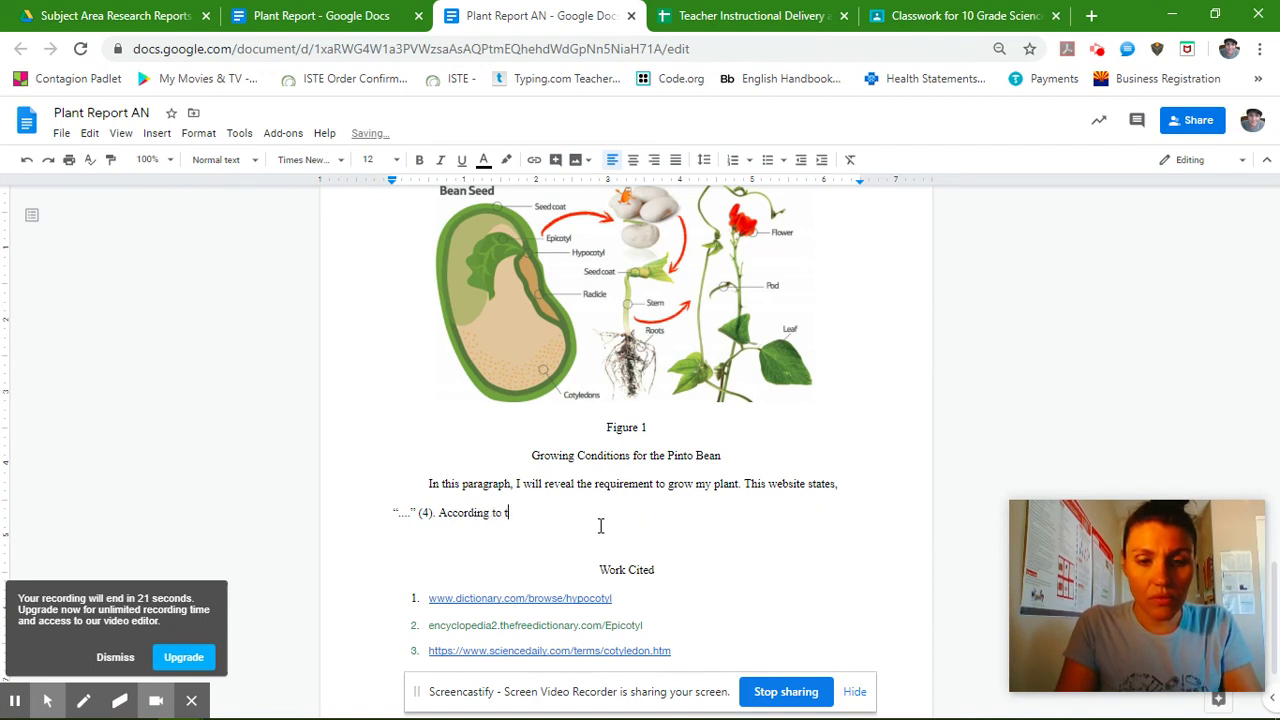
text(his websit)
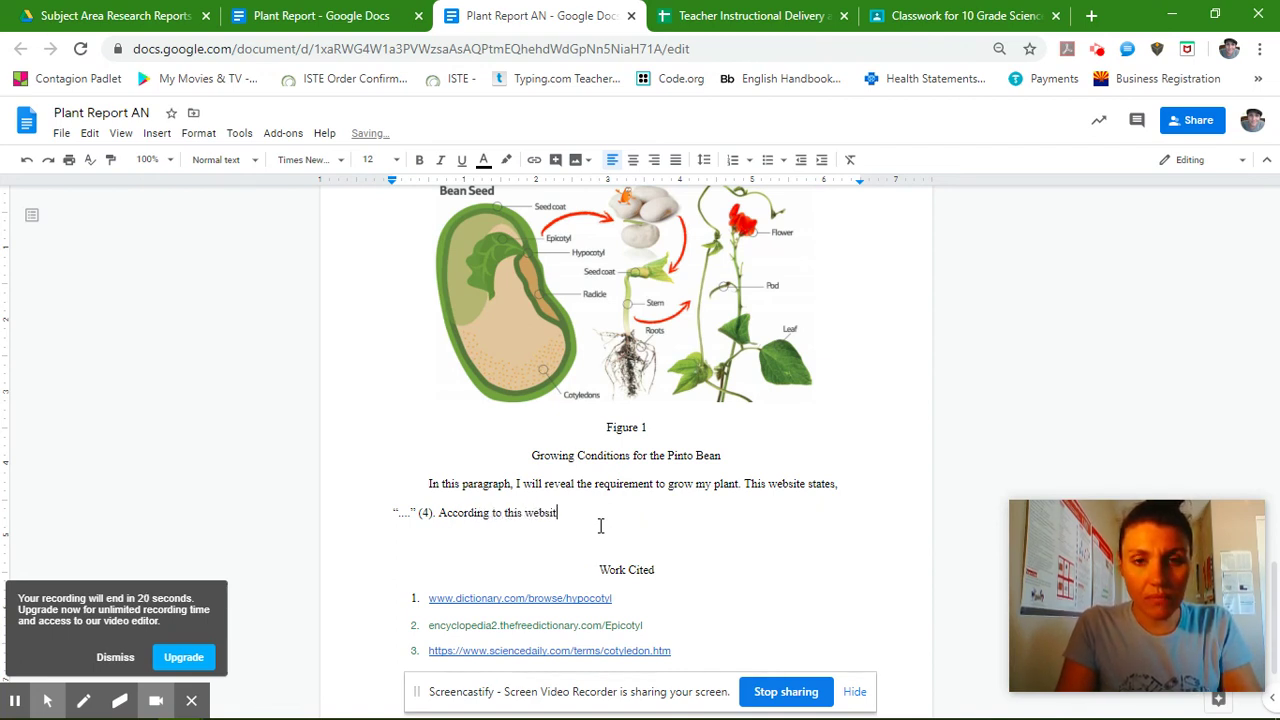
text(e, “)
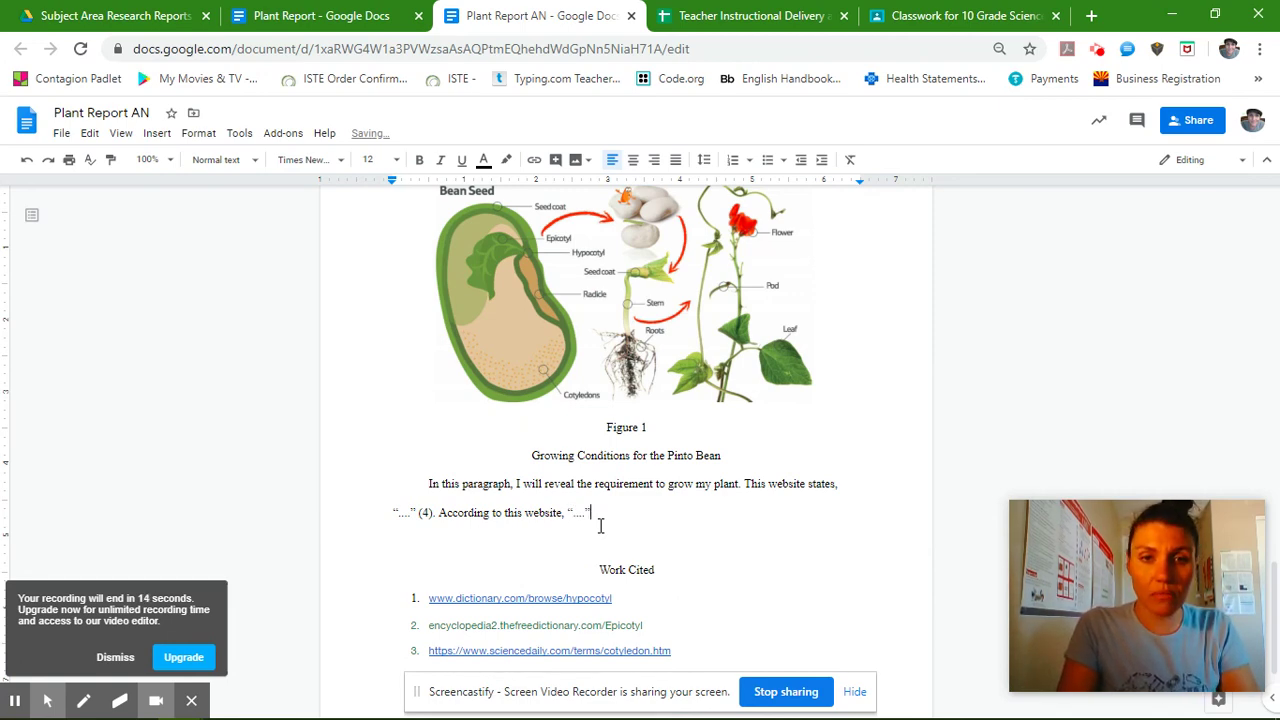
text( ...” ()
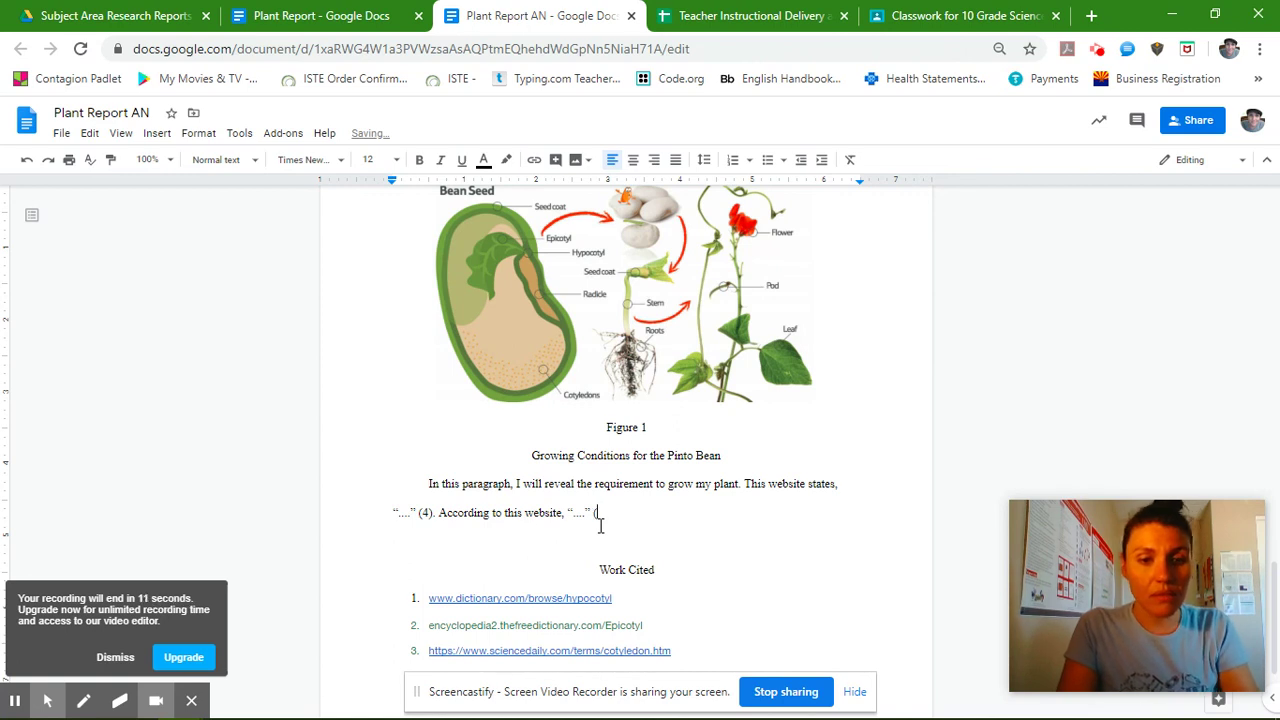
text(5)
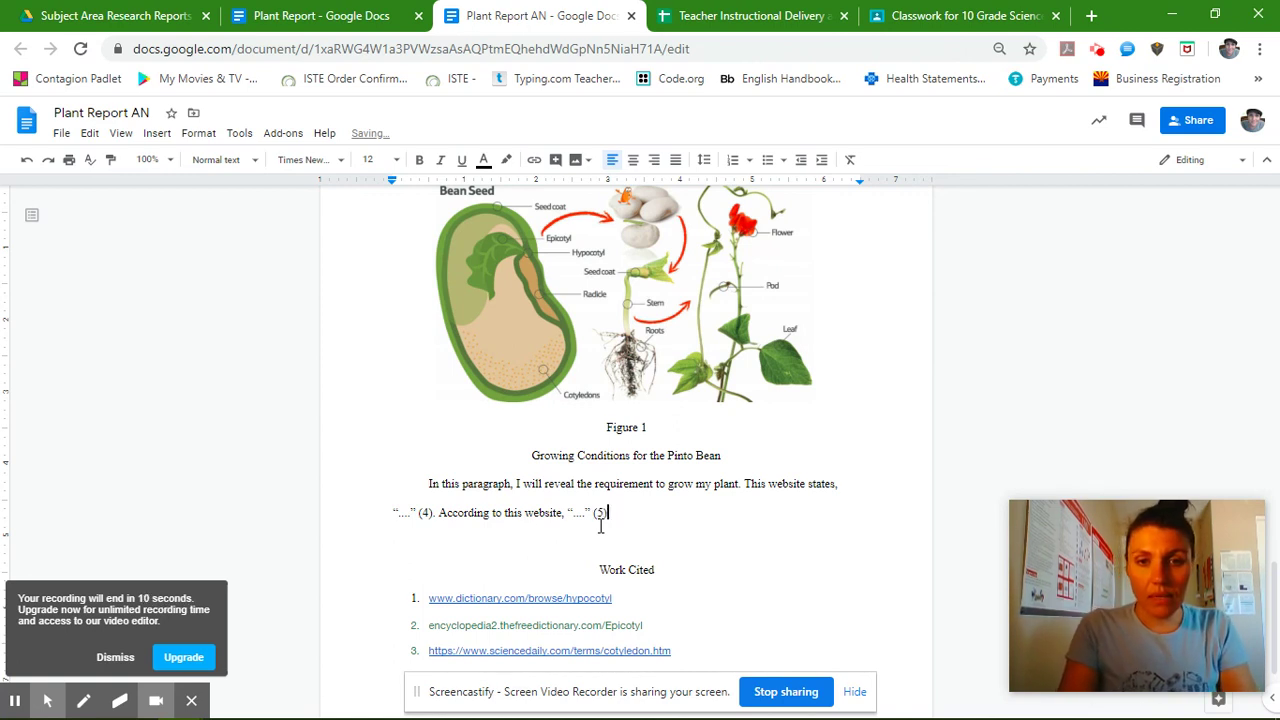
text())
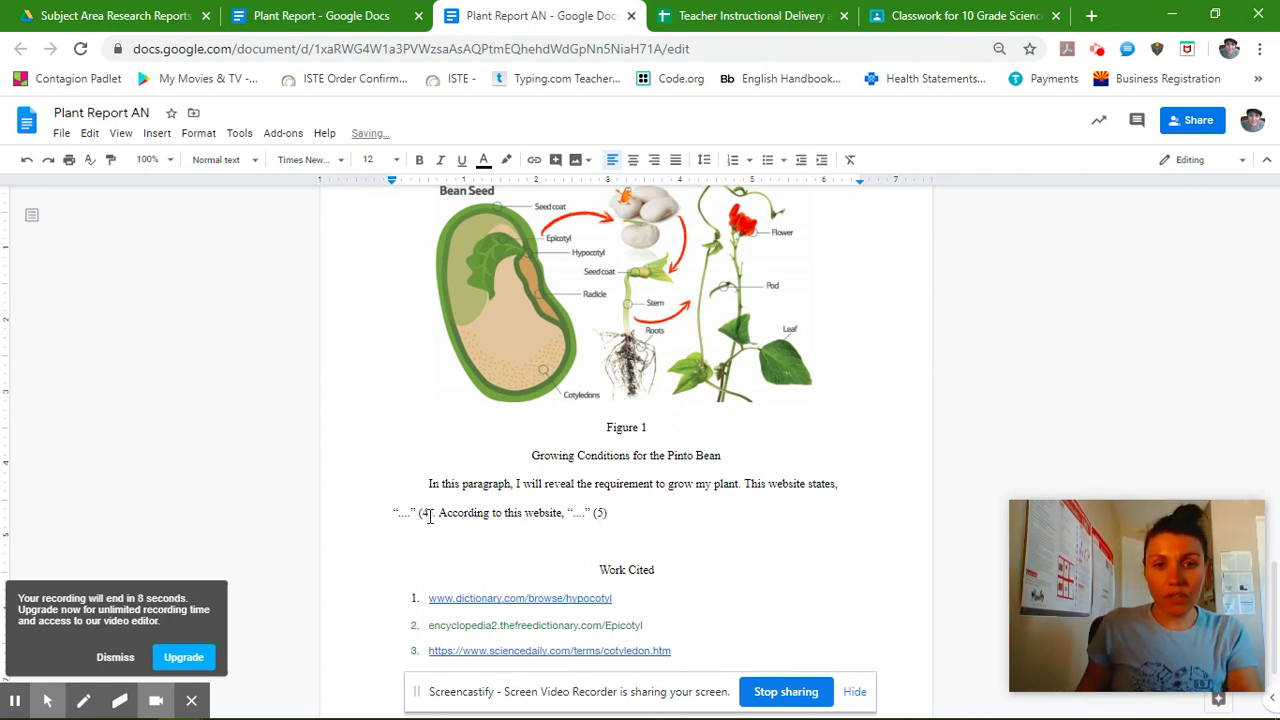
click(685, 652)
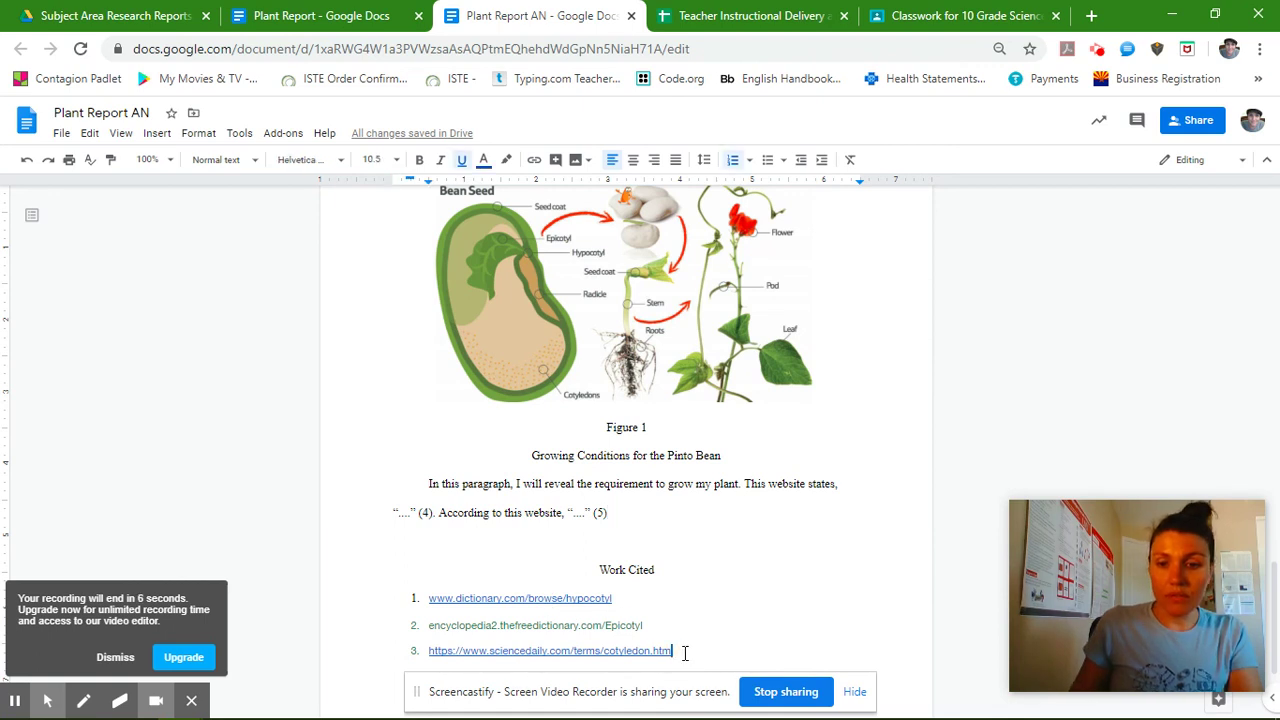
key(Return)
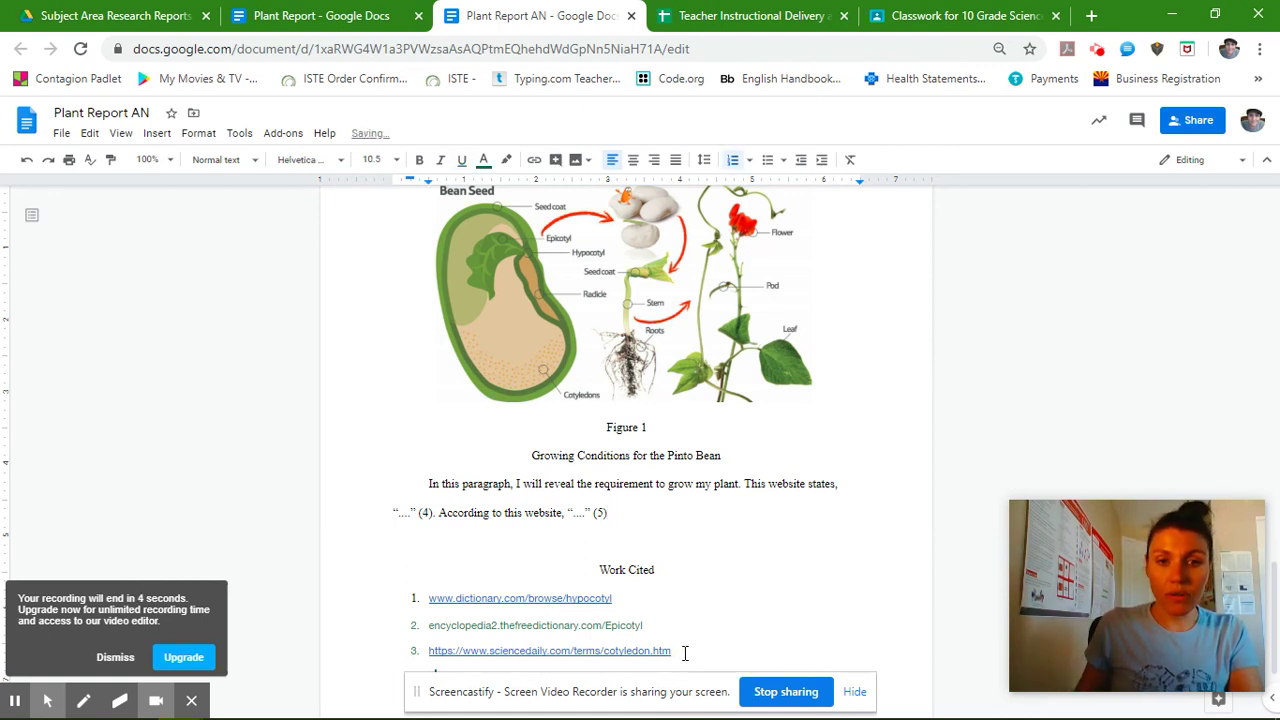
text(4)
key(Return)
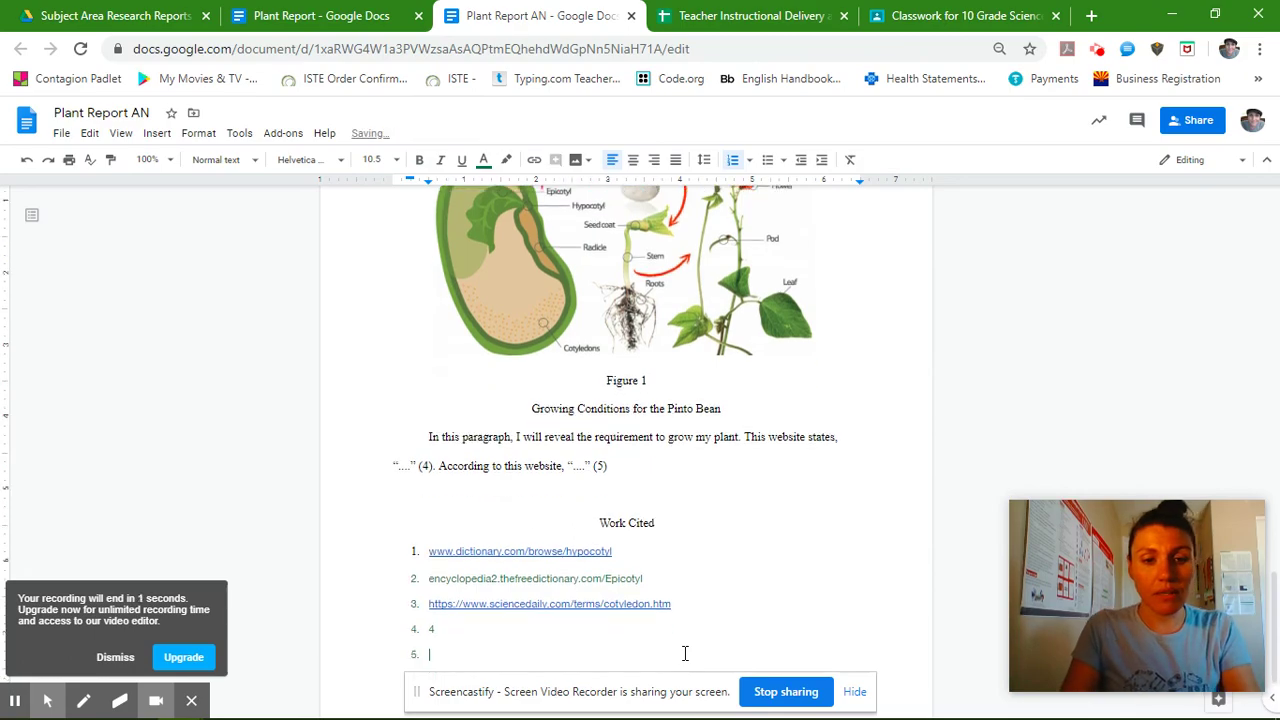